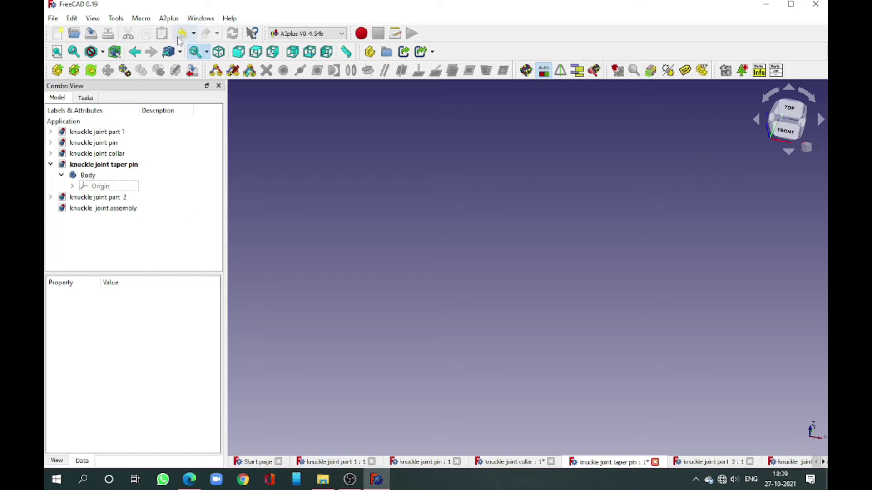
- From Part Design, begin a new sketch in the taper pin body and pick XZ_Plane
{"action": "left_click", "coordinate": [300, 145]}
{"action": "left_click", "coordinate": [57, 97]}
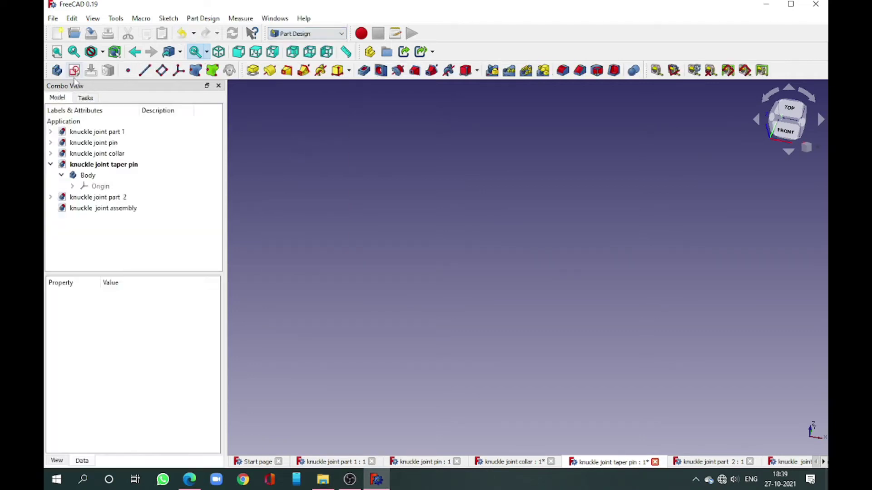
{"action": "left_click", "coordinate": [74, 70]}
{"action": "mouse_move", "coordinate": [406, 233]}
{"action": "middle_mouse_down"}
{"action": "mouse_move", "coordinate": [383, 192]}
{"action": "mouse_move", "coordinate": [373, 192]}
{"action": "mouse_move", "coordinate": [387, 196]}
{"action": "middle_mouse_up"}
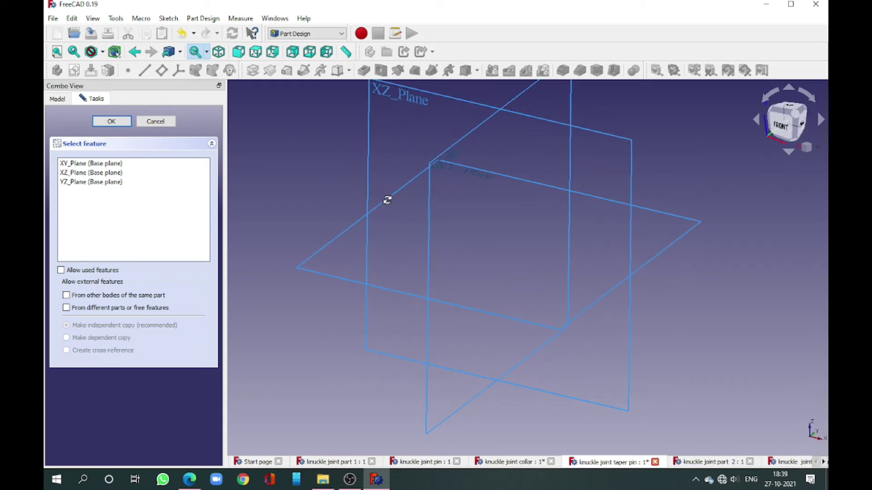
{"action": "left_click", "coordinate": [584, 130]}
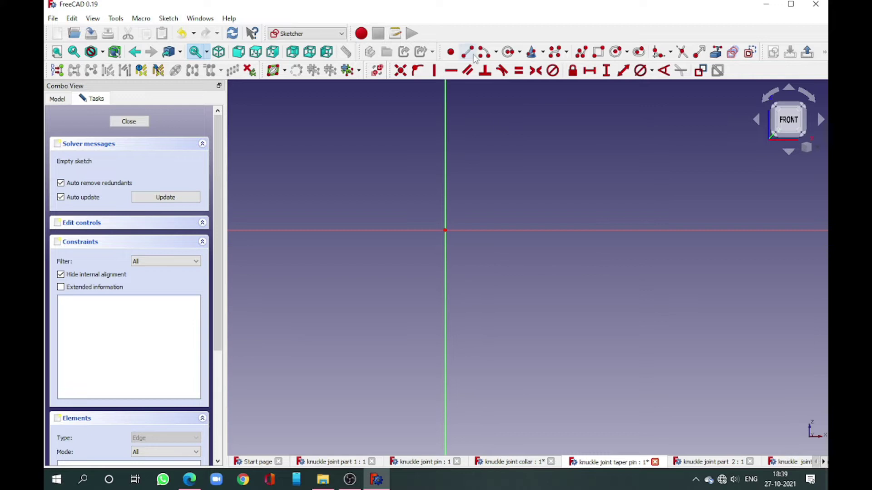
- Draw a horizontal line along the X axis and make it symmetric about the origin
{"action": "left_click", "coordinate": [467, 52]}
{"action": "left_click", "coordinate": [581, 230]}
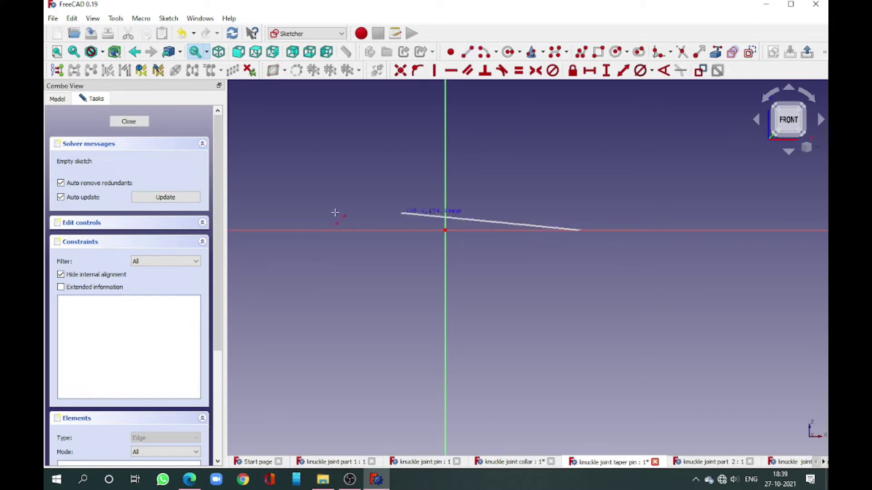
{"action": "left_click", "coordinate": [298, 230]}
{"action": "scroll", "coordinate": [305, 218], "scroll_direction": "up", "scroll_amount": 2}
{"action": "left_click", "coordinate": [297, 236]}
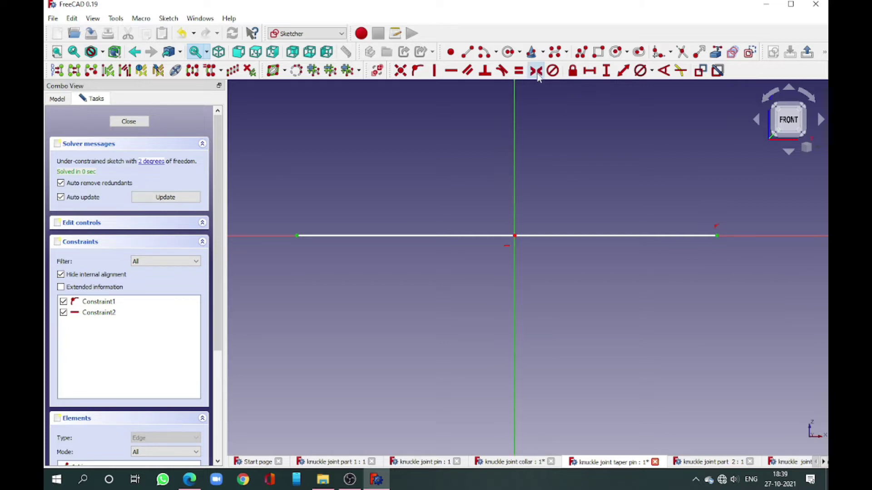
{"action": "left_click", "coordinate": [536, 72]}
- Dimension the line's horizontal length as 50 mm (2*25), then change it to 45 mm
{"action": "left_click", "coordinate": [726, 237]}
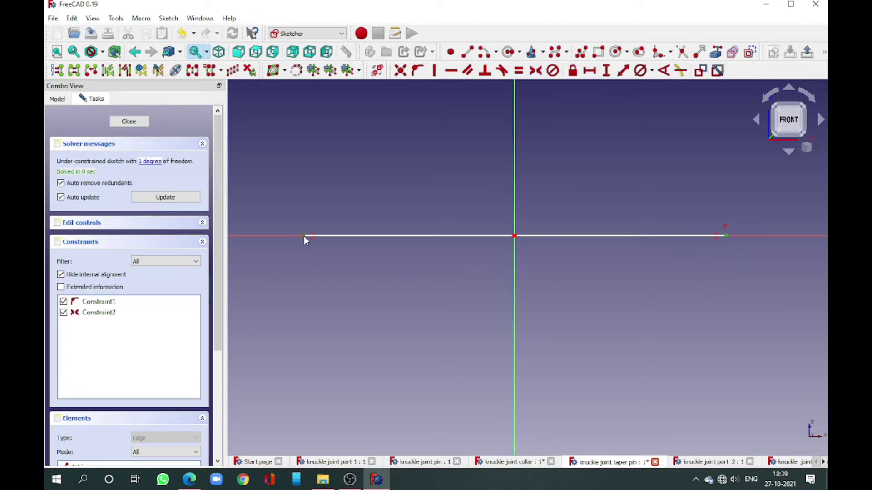
{"action": "left_click", "coordinate": [589, 72]}
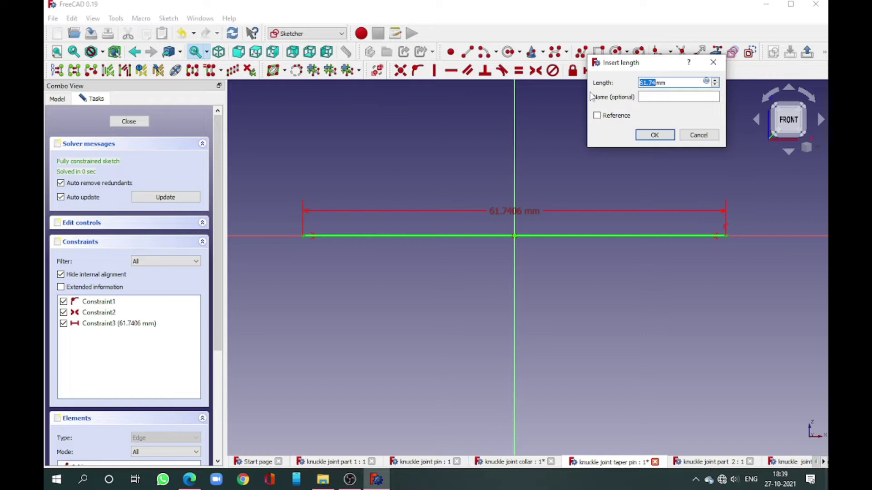
{"action": "left_click", "coordinate": [190, 479]}
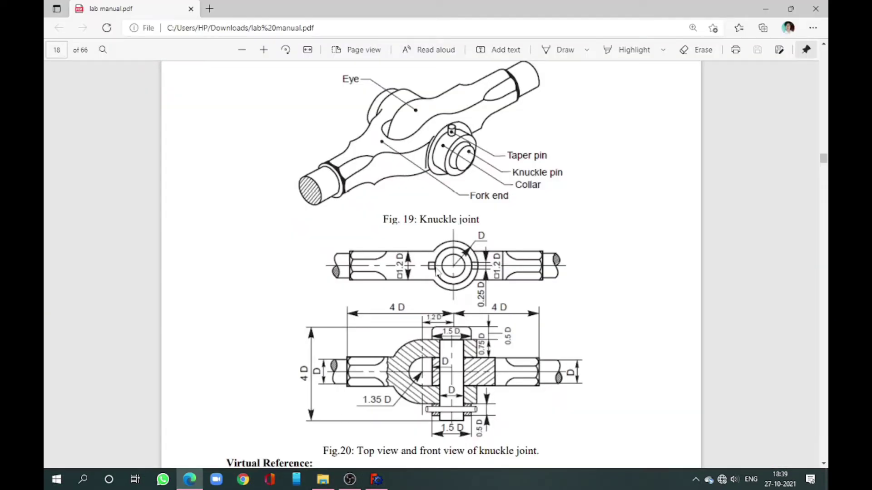
{"action": "left_click", "coordinate": [377, 480]}
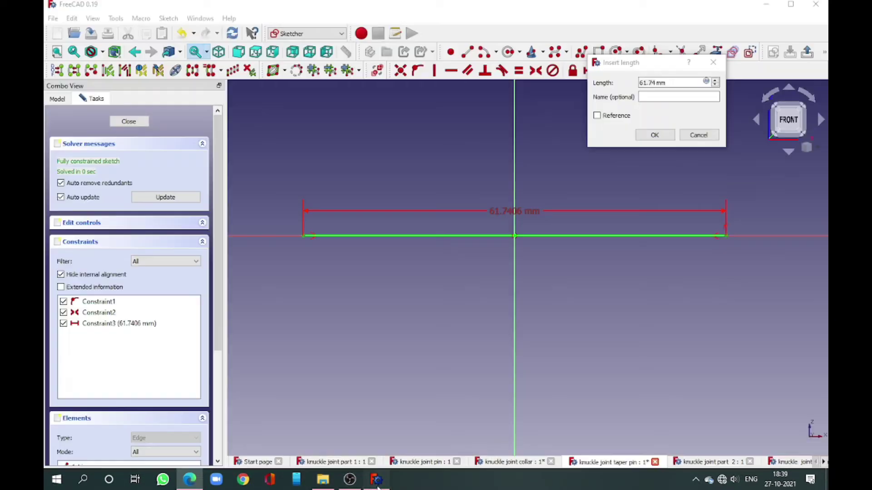
{"action": "type", "text": "2*"}
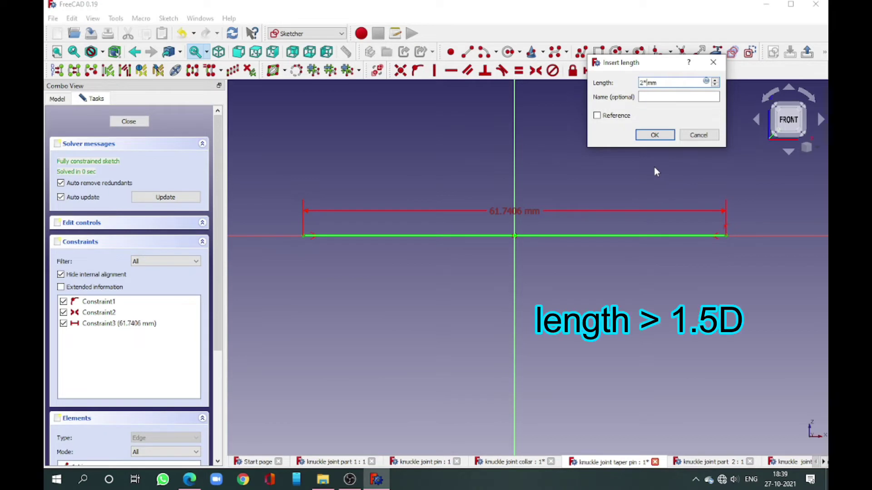
{"action": "type", "text": "25"}
{"action": "left_click", "coordinate": [654, 135]}
{"action": "scroll", "coordinate": [543, 252], "scroll_direction": "up", "scroll_amount": 2}
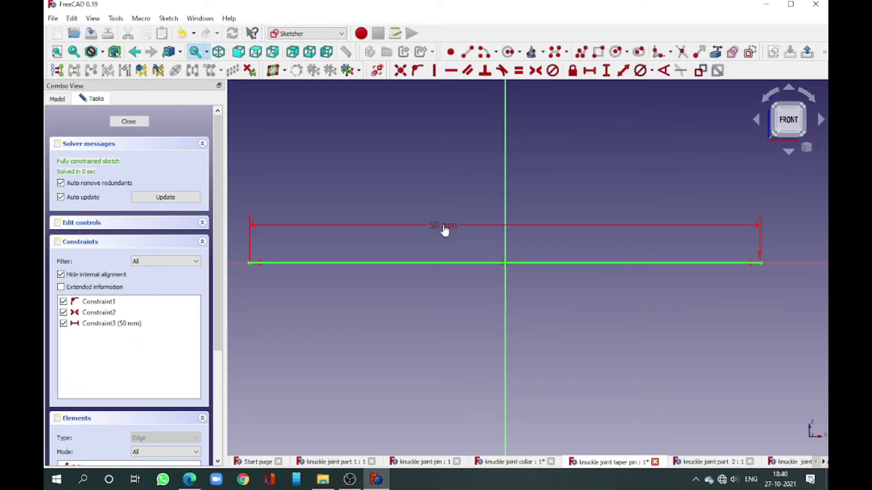
{"action": "double_click", "coordinate": [440, 222]}
{"action": "type", "text": "45"}
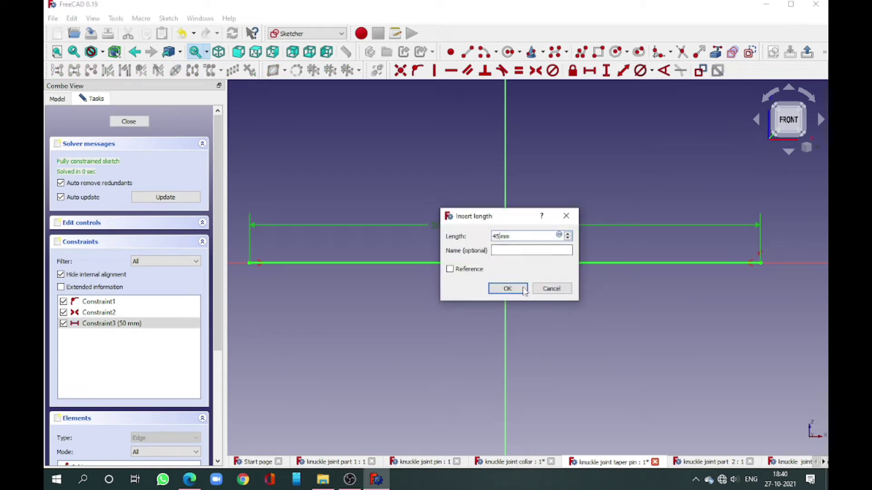
{"action": "left_click", "coordinate": [525, 291]}
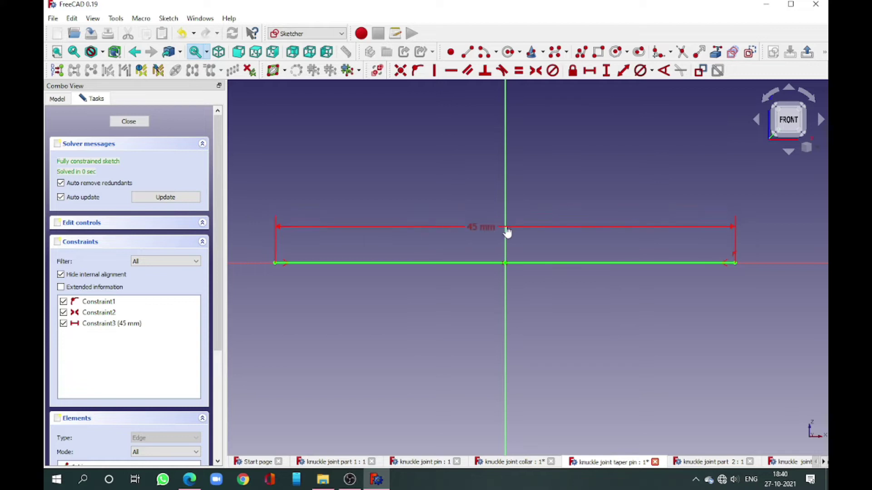
{"action": "left_click_drag", "start_coordinate": [508, 232], "coordinate": [476, 221]}
{"action": "scroll", "coordinate": [472, 227], "scroll_direction": "up", "scroll_amount": 1}
- Add left and right vertical sides and a slanted bottom edge, joining corners with a coincident constraint
{"action": "scroll", "coordinate": [463, 181], "scroll_direction": "down", "scroll_amount": 1}
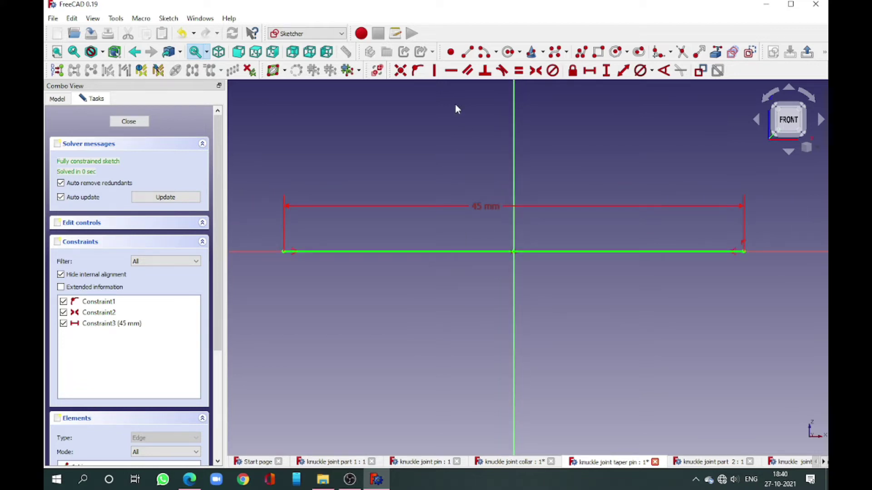
{"action": "left_click", "coordinate": [468, 51]}
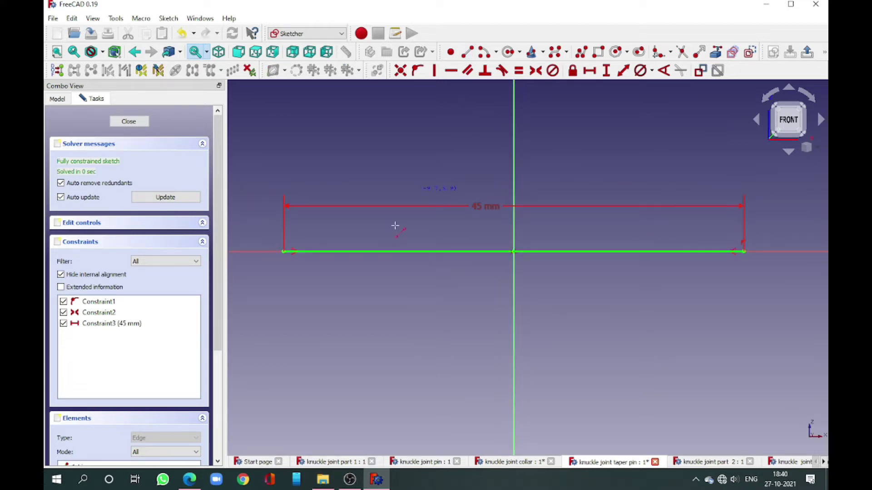
{"action": "left_click", "coordinate": [284, 282]}
{"action": "left_click", "coordinate": [743, 286]}
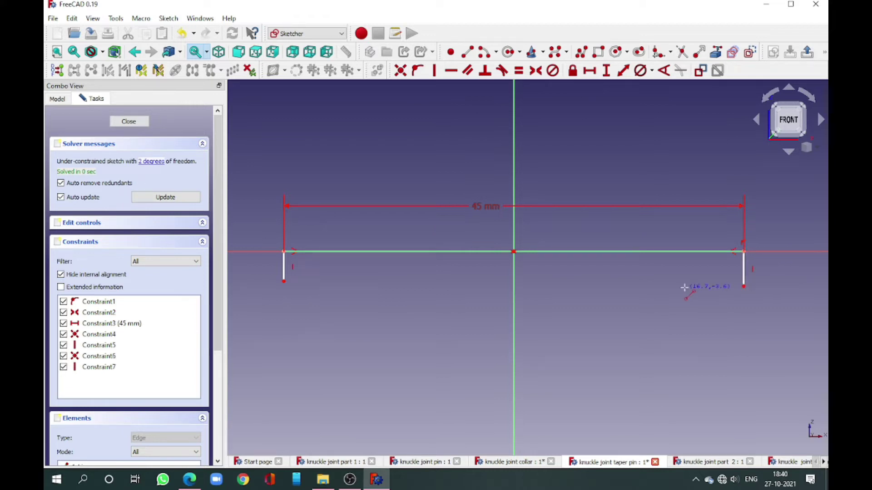
{"action": "left_click", "coordinate": [743, 286]}
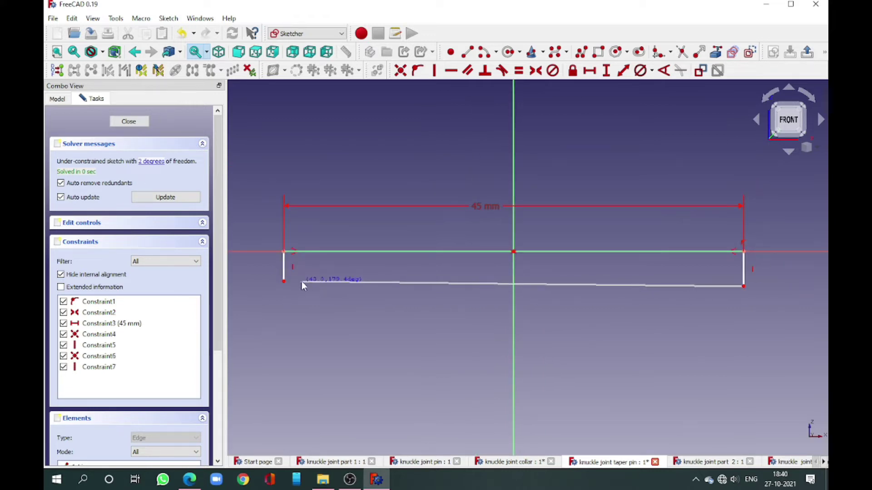
{"action": "left_click", "coordinate": [285, 286]}
{"action": "right_click", "coordinate": [285, 285]}
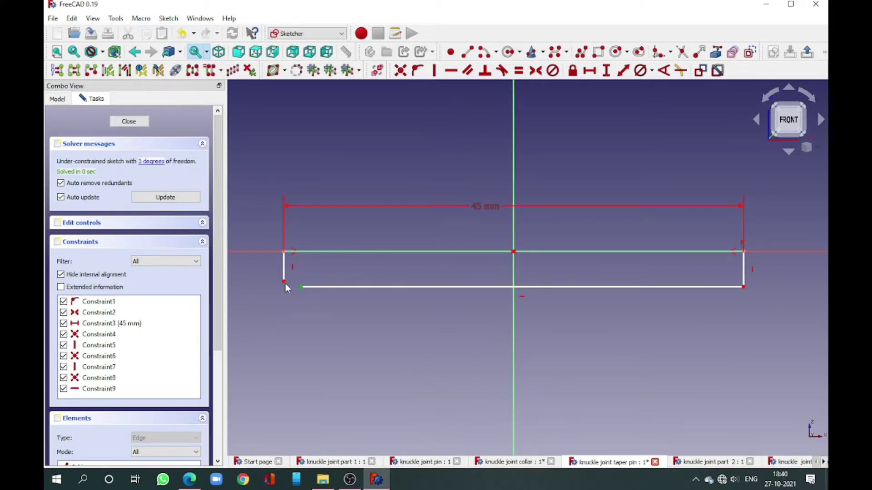
{"action": "left_click", "coordinate": [400, 70]}
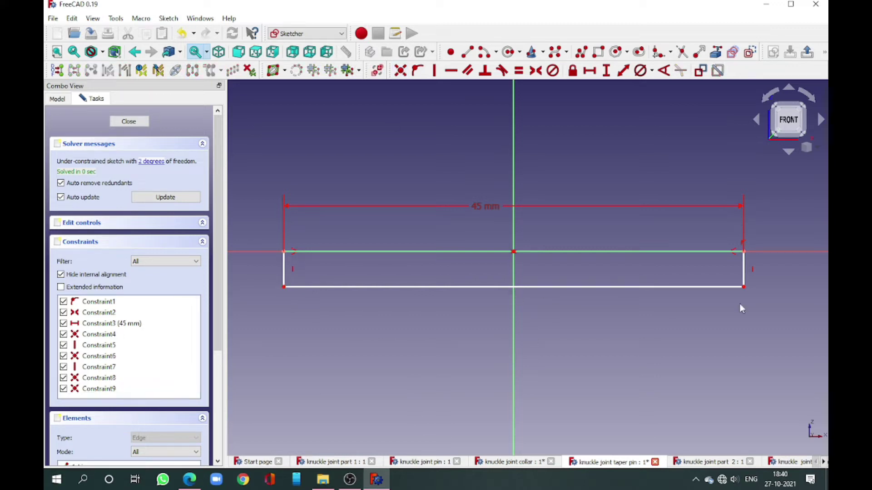
{"action": "left_click_drag", "start_coordinate": [744, 287], "coordinate": [743, 326]}
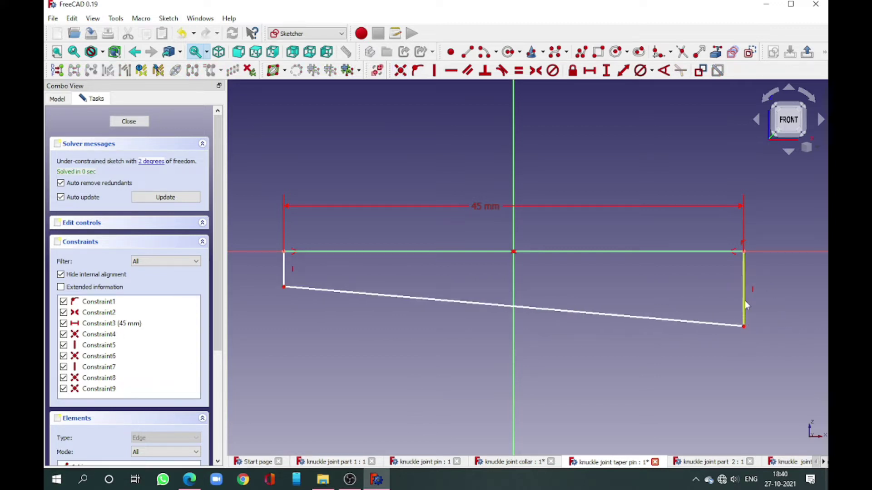
- Dimension the left edge height at 3.125 mm and the right edge at 3.5 mm
{"action": "left_click", "coordinate": [285, 276]}
{"action": "left_click", "coordinate": [606, 70]}
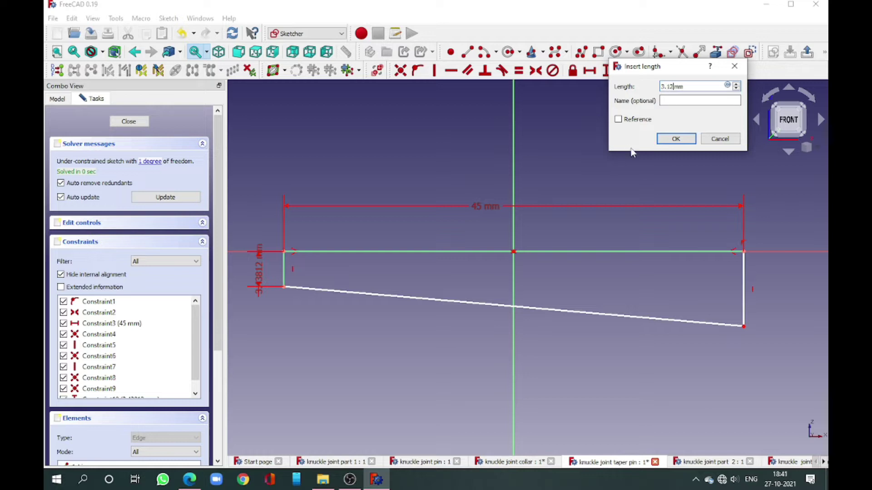
{"action": "left_click", "coordinate": [676, 139]}
{"action": "scroll", "coordinate": [273, 267], "scroll_direction": "up", "scroll_amount": 2}
{"action": "left_click_drag", "start_coordinate": [255, 271], "coordinate": [291, 343]}
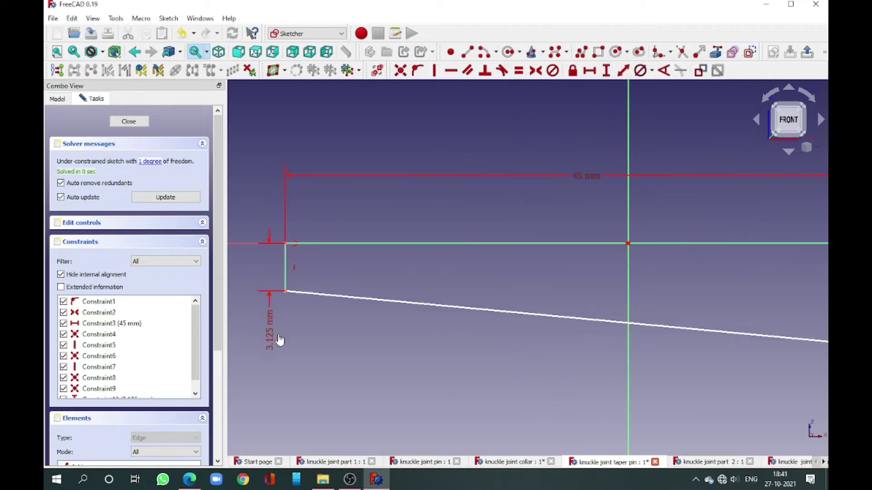
{"action": "scroll", "coordinate": [354, 338], "scroll_direction": "down", "scroll_amount": 1}
{"action": "scroll", "coordinate": [324, 331], "scroll_direction": "down", "scroll_amount": 1}
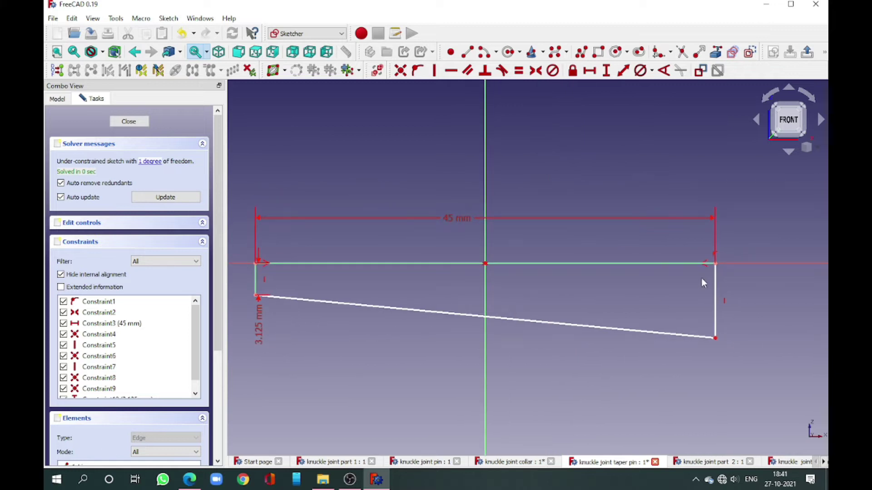
{"action": "left_click", "coordinate": [606, 71]}
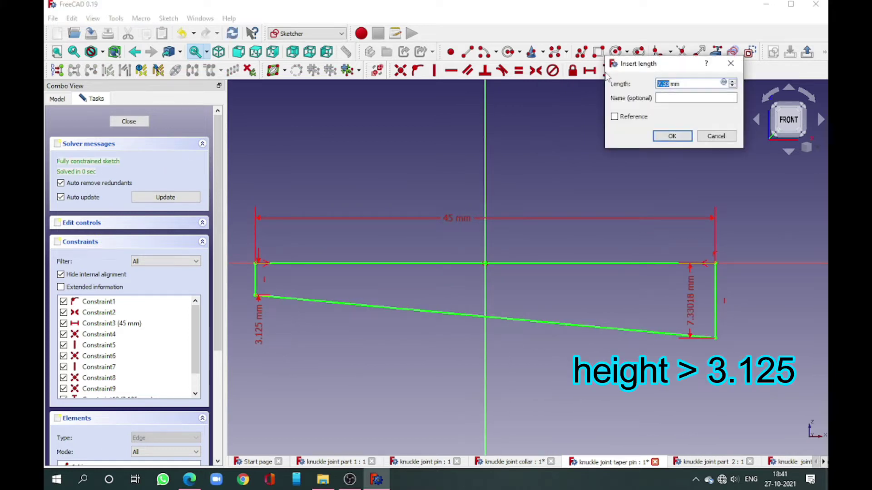
{"action": "left_click", "coordinate": [672, 136]}
{"action": "middle_click_drag", "start_coordinate": [263, 320], "coordinate": [341, 300]}
- Change the left edge height to 3 mm and tidy the 3.5 mm label position
{"action": "double_click", "coordinate": [336, 299]}
{"action": "key", "text": "BackSpace"}
{"action": "key", "text": "BackSpace"}
{"action": "key", "text": "BackSpace"}
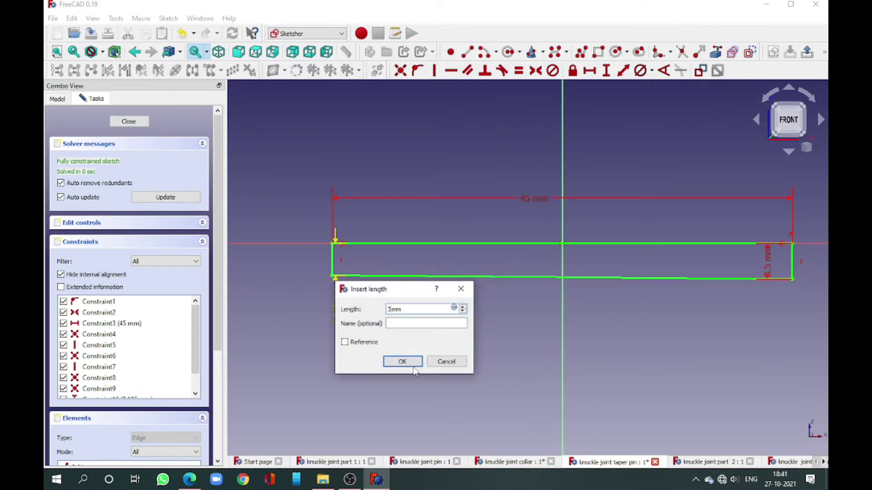
{"action": "left_click", "coordinate": [408, 363]}
{"action": "scroll", "coordinate": [651, 297], "scroll_direction": "down", "scroll_amount": 1}
{"action": "left_click_drag", "start_coordinate": [751, 314], "coordinate": [724, 335]}
{"action": "scroll", "coordinate": [640, 339], "scroll_direction": "up", "scroll_amount": 1}
{"action": "scroll", "coordinate": [609, 332], "scroll_direction": "down", "scroll_amount": 1}
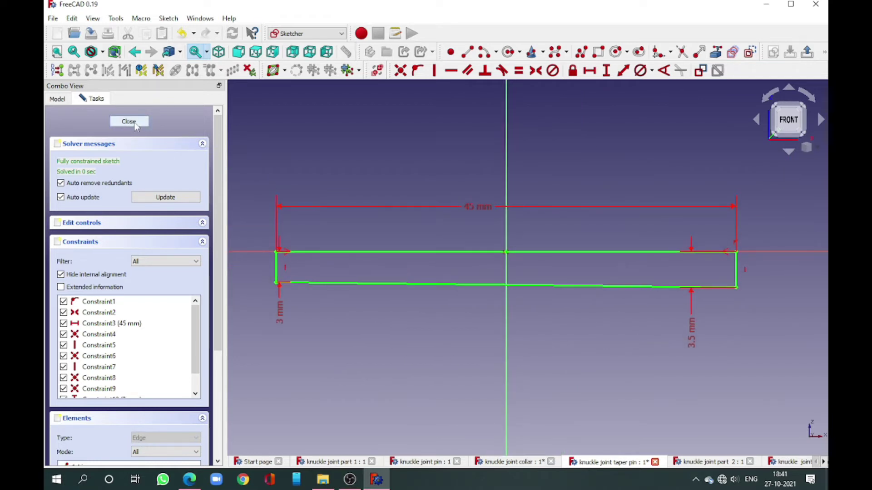
- Close the sketch and revolve the tapered profile about the X axis into a solid
{"action": "left_click", "coordinate": [132, 122]}
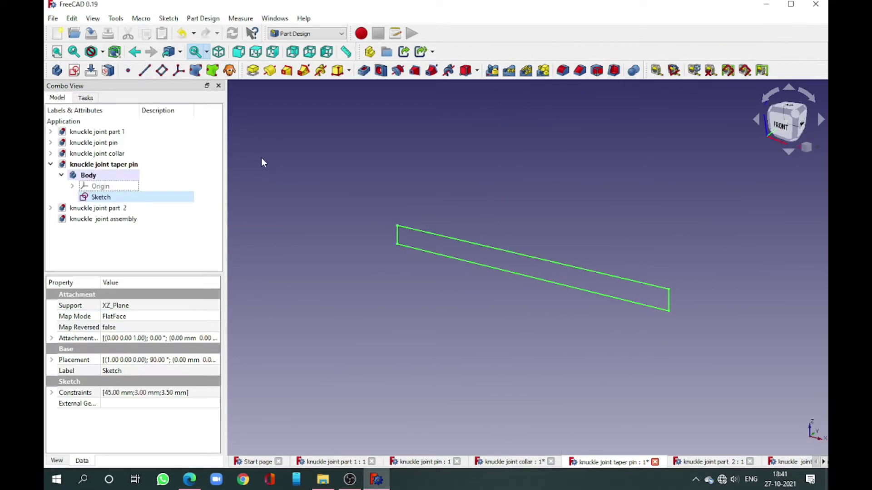
{"action": "left_click", "coordinate": [270, 71]}
{"action": "left_click", "coordinate": [353, 208]}
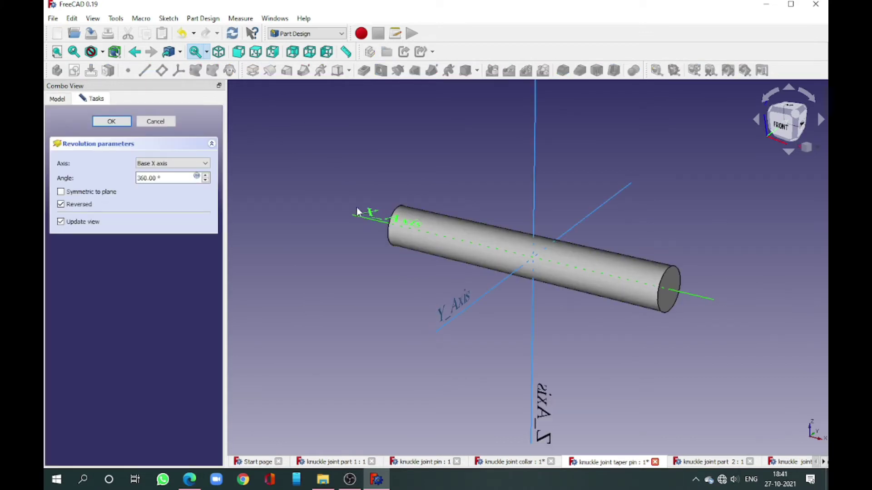
{"action": "left_click", "coordinate": [113, 122]}
{"action": "scroll", "coordinate": [388, 293], "scroll_direction": "down", "scroll_amount": 1}
{"action": "scroll", "coordinate": [389, 292], "scroll_direction": "up", "scroll_amount": 1}
{"action": "mouse_move", "coordinate": [389, 293]}
{"action": "middle_mouse_down"}
{"action": "mouse_move", "coordinate": [547, 230]}
{"action": "mouse_move", "coordinate": [481, 220]}
{"action": "mouse_move", "coordinate": [415, 277]}
{"action": "middle_mouse_up"}
{"action": "scroll", "coordinate": [413, 282], "scroll_direction": "up", "scroll_amount": 1}
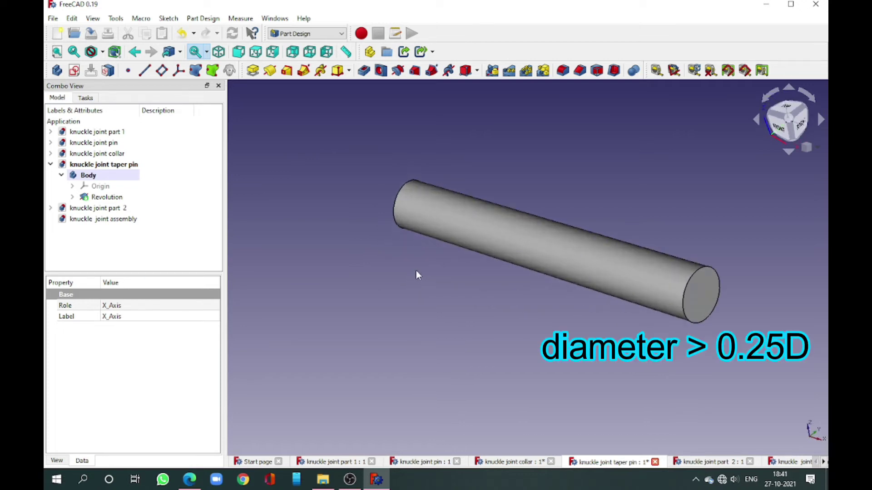
{"action": "scroll", "coordinate": [370, 263], "scroll_direction": "up", "scroll_amount": 1}
- Save the taper pin part and switch to the knuckle joint assembly document
{"action": "left_click", "coordinate": [52, 18]}
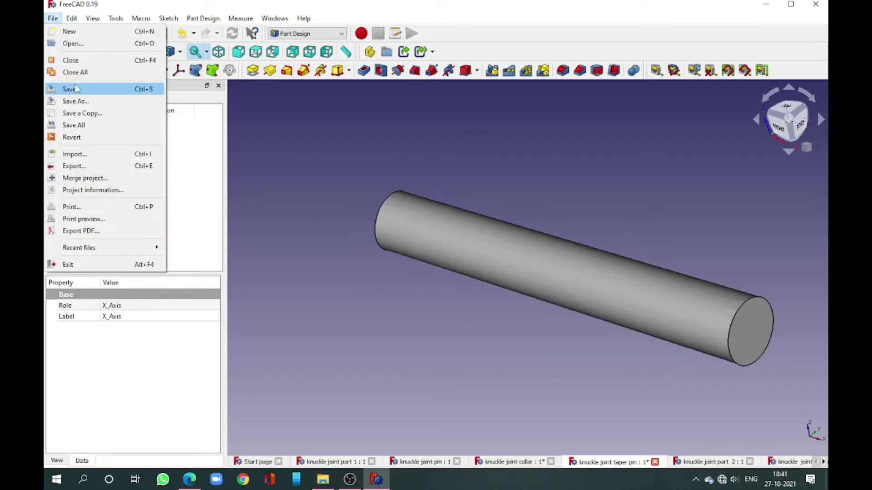
{"action": "left_click", "coordinate": [68, 88]}
{"action": "left_click", "coordinate": [85, 186]}
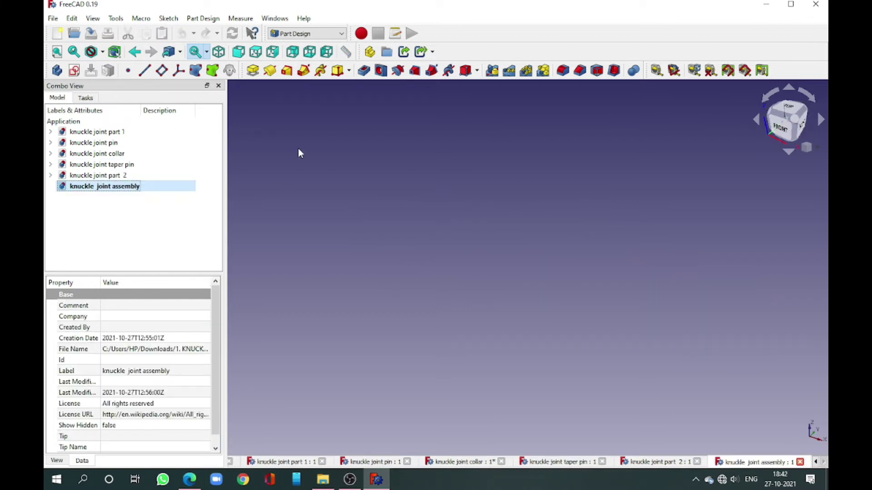
- In the A2plus workbench, import knuckle joint part 1 and part 2 into the assembly
{"action": "left_click", "coordinate": [306, 33]}
{"action": "left_click", "coordinate": [295, 35]}
{"action": "left_click", "coordinate": [57, 71]}
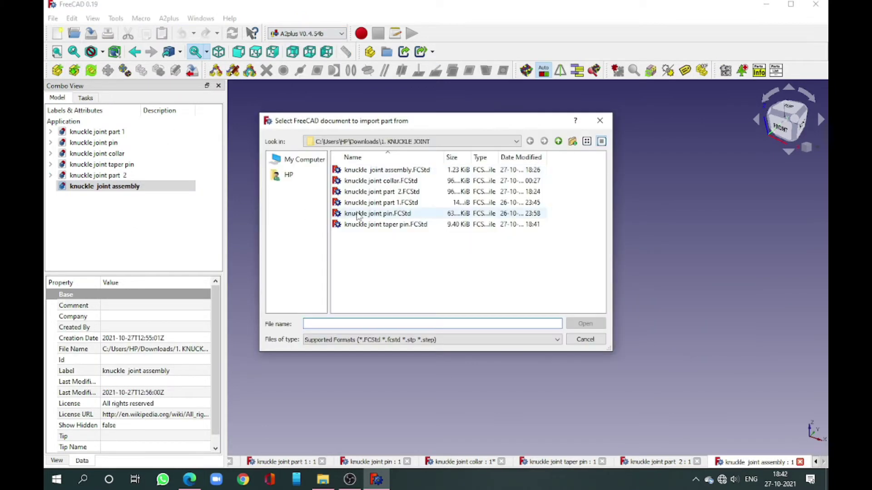
{"action": "left_click", "coordinate": [381, 202]}
{"action": "left_click", "coordinate": [579, 322]}
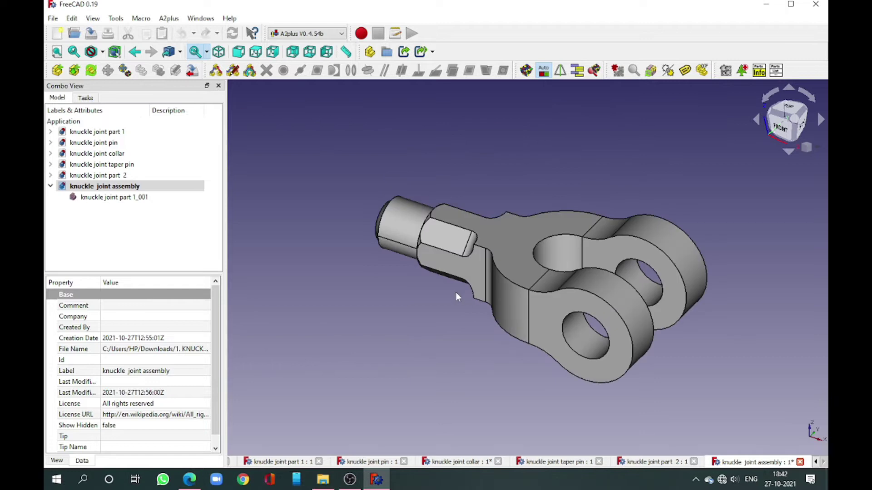
{"action": "left_click", "coordinate": [57, 71]}
{"action": "left_click", "coordinate": [437, 192]}
{"action": "left_click", "coordinate": [585, 324]}
{"action": "left_click", "coordinate": [617, 277]}
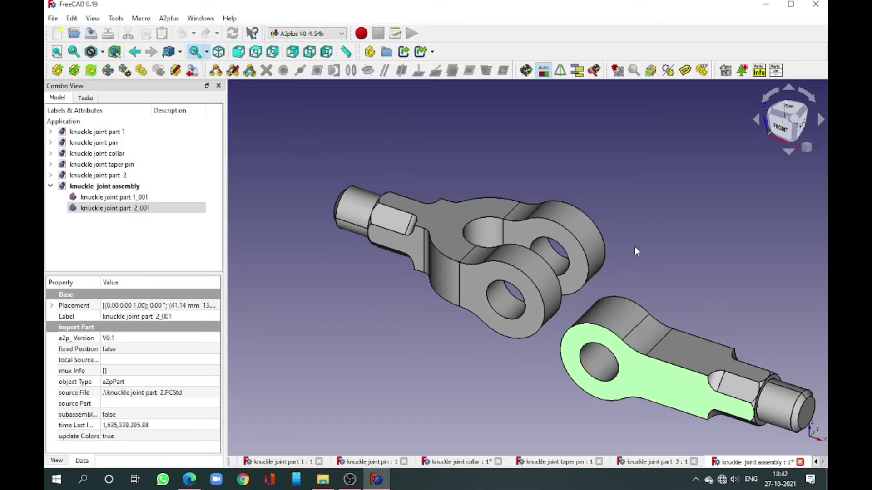
- Constrain the two eyes' hole faces with an axial constraint so the holes line up
{"action": "middle_click_drag", "start_coordinate": [614, 249], "coordinate": [544, 265]}
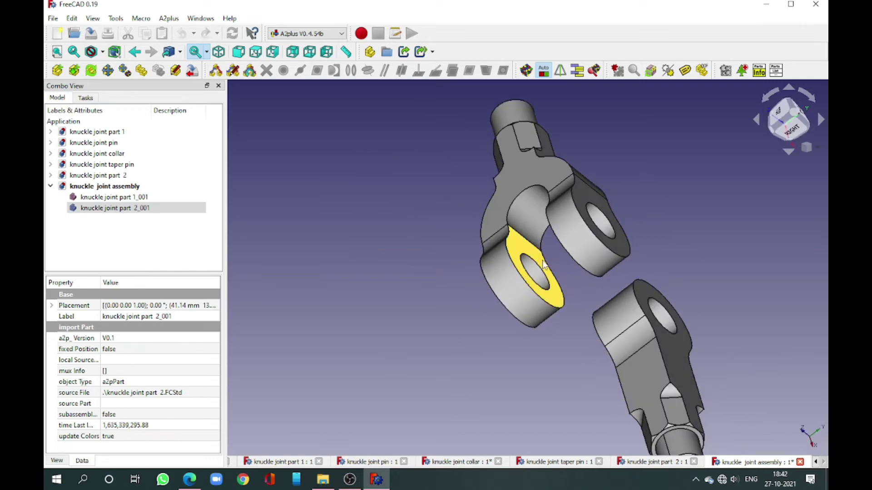
{"action": "left_click", "coordinate": [543, 266]}
{"action": "left_click", "coordinate": [469, 70]}
{"action": "left_click", "coordinate": [411, 201]}
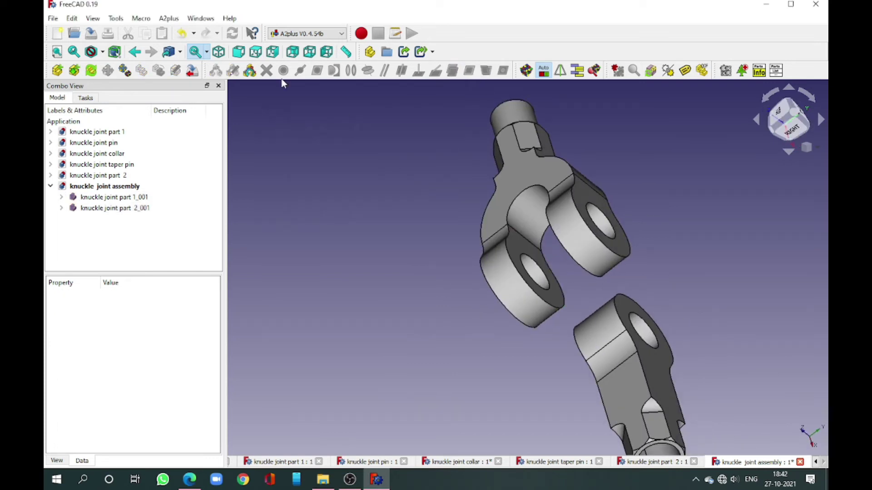
{"action": "left_click", "coordinate": [218, 51]}
{"action": "left_click", "coordinate": [525, 334]}
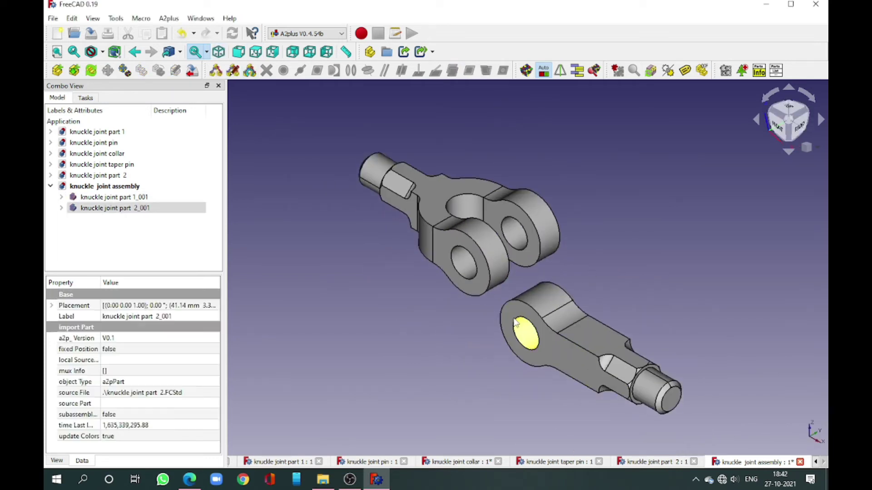
{"action": "left_click", "coordinate": [463, 267], "text": "ctrl"}
{"action": "left_click", "coordinate": [368, 70]}
{"action": "left_click", "coordinate": [412, 200]}
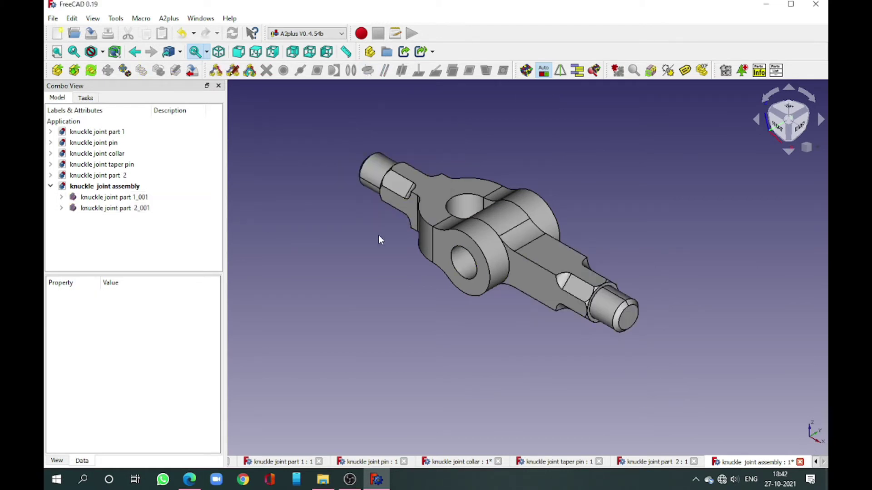
{"action": "middle_click_drag", "start_coordinate": [379, 239], "coordinate": [392, 242]}
{"action": "scroll", "coordinate": [418, 275], "scroll_direction": "up", "scroll_amount": 1}
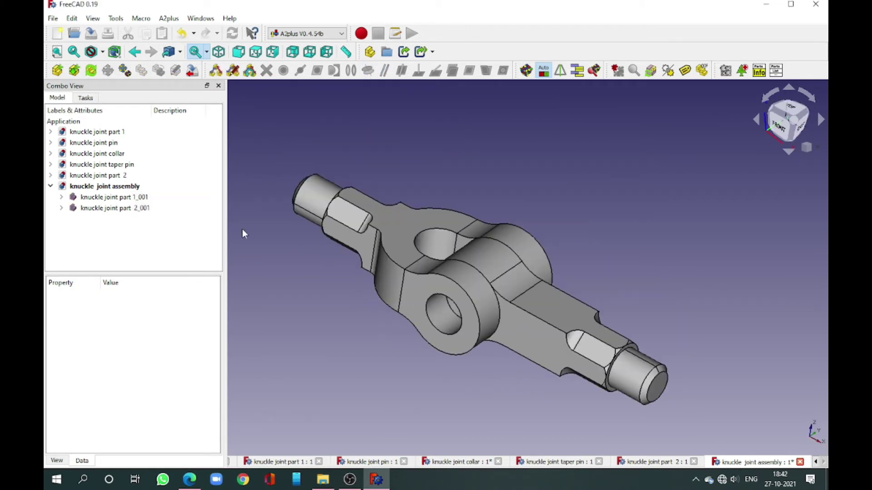
- Import the knuckle joint pin and axially constrain its cylindrical surface to part 1's hole
{"action": "left_click", "coordinate": [57, 71]}
{"action": "left_click", "coordinate": [379, 214]}
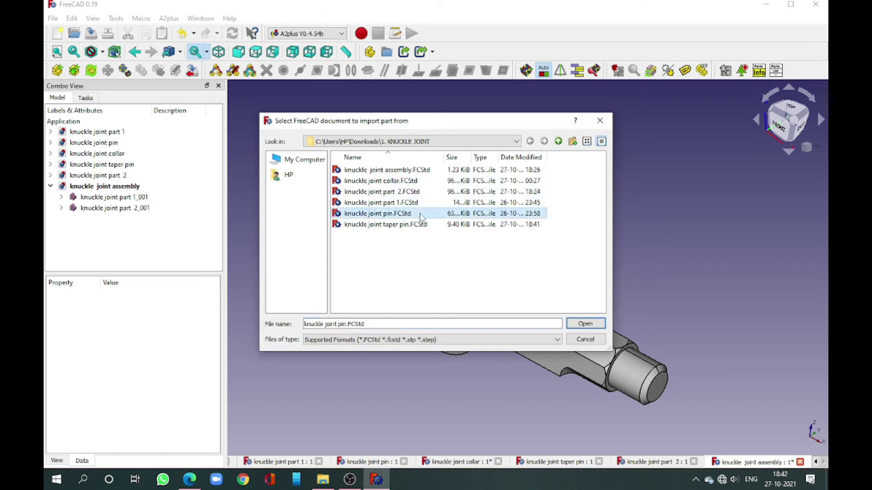
{"action": "left_click", "coordinate": [590, 321]}
{"action": "left_click", "coordinate": [586, 241]}
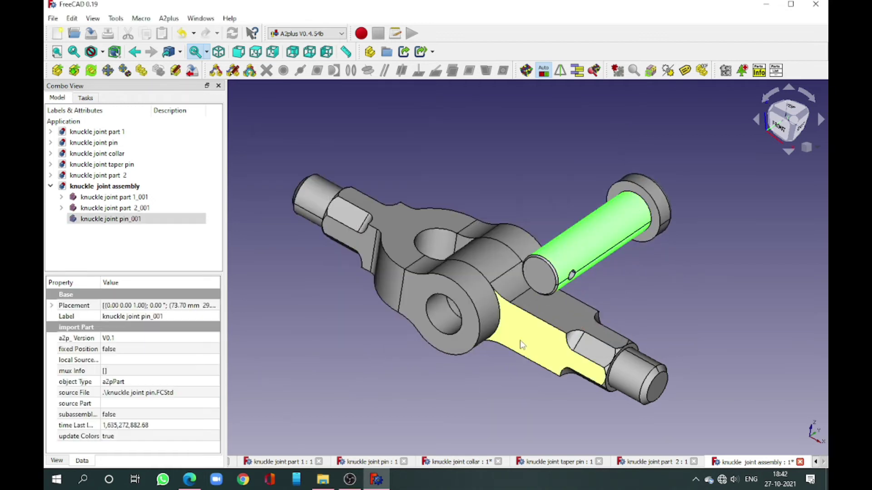
{"action": "left_click", "coordinate": [451, 328], "text": "ctrl"}
{"action": "left_click", "coordinate": [368, 70]}
{"action": "left_click", "coordinate": [413, 203]}
{"action": "mouse_move", "coordinate": [472, 203]}
{"action": "middle_mouse_down"}
{"action": "mouse_move", "coordinate": [444, 241]}
{"action": "mouse_move", "coordinate": [464, 244]}
{"action": "mouse_move", "coordinate": [496, 199]}
{"action": "mouse_move", "coordinate": [502, 219]}
{"action": "middle_mouse_up"}
{"action": "middle_click_drag", "start_coordinate": [497, 374], "coordinate": [507, 276]}
{"action": "scroll", "coordinate": [708, 275], "scroll_direction": "up", "scroll_amount": 3}
{"action": "scroll", "coordinate": [708, 274], "scroll_direction": "up", "scroll_amount": 2}
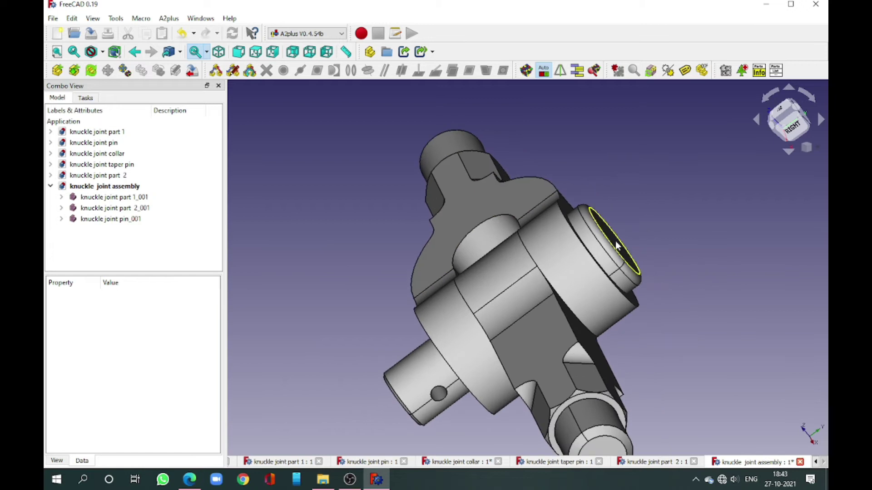
- Set the pin's Placement Y position to 46.02 mm
{"action": "left_click", "coordinate": [145, 219]}
{"action": "left_click", "coordinate": [215, 306]}
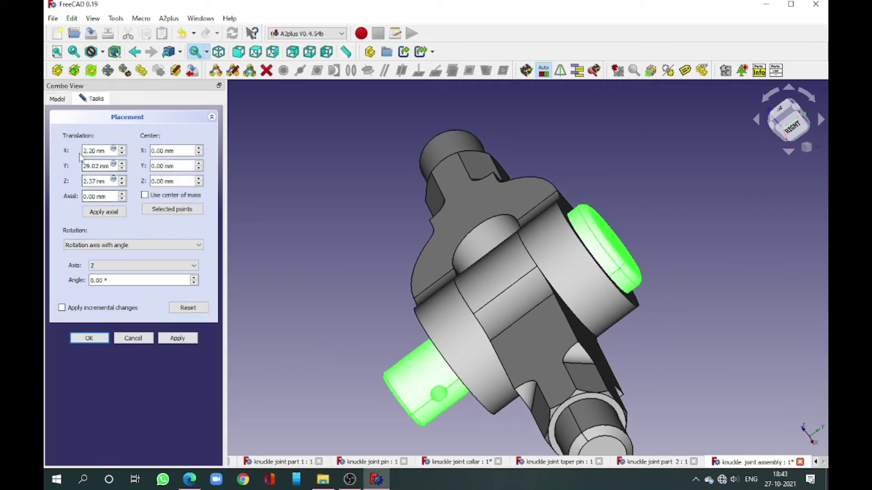
{"action": "scroll", "coordinate": [89, 167], "scroll_direction": "up", "scroll_amount": 4}
{"action": "scroll", "coordinate": [89, 167], "scroll_direction": "up", "scroll_amount": 6}
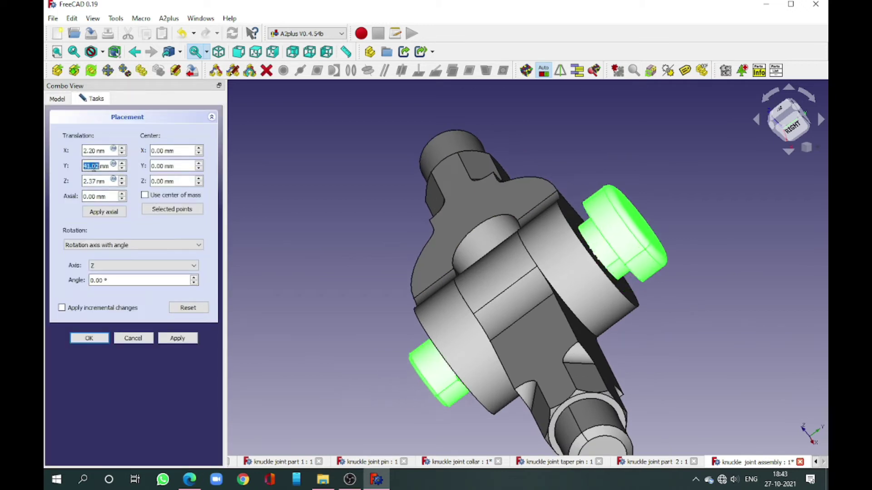
{"action": "scroll", "coordinate": [88, 167], "scroll_direction": "up", "scroll_amount": 7}
{"action": "left_click", "coordinate": [108, 337]}
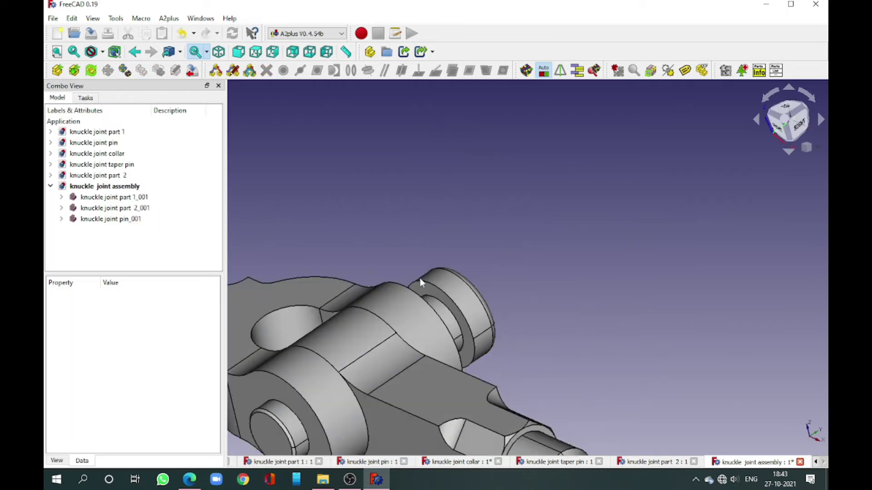
- Add a plane-coincident constraint so the pin head sits flush against the eye face
{"action": "left_click", "coordinate": [454, 313]}
{"action": "left_click", "coordinate": [648, 189]}
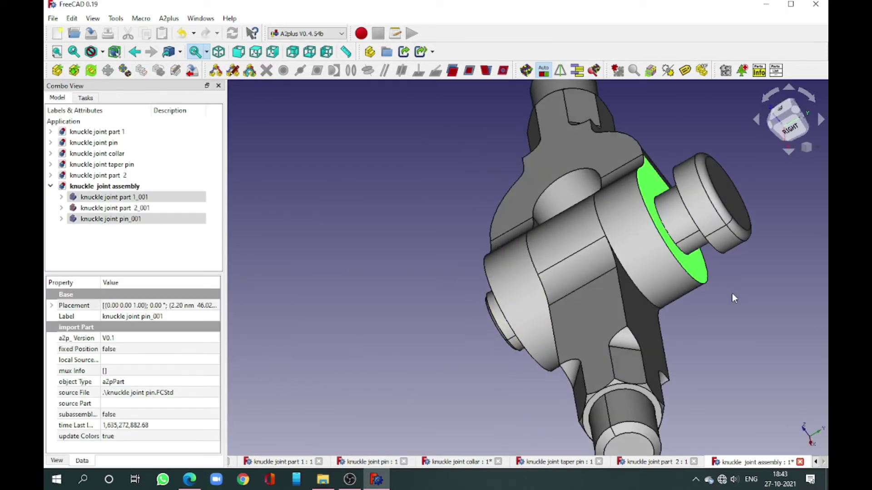
{"action": "scroll", "coordinate": [732, 293], "scroll_direction": "down", "scroll_amount": 5}
{"action": "left_click", "coordinate": [469, 70]}
{"action": "left_click", "coordinate": [413, 201]}
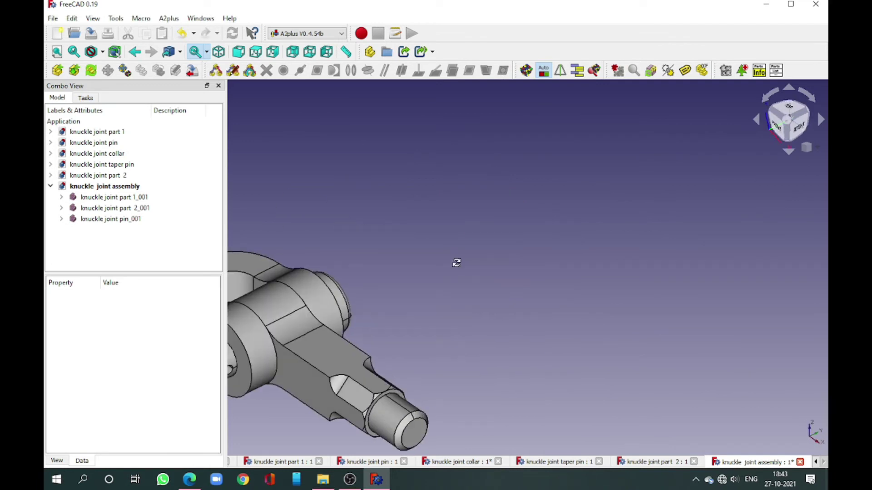
{"action": "middle_click_drag", "start_coordinate": [417, 208], "coordinate": [515, 236]}
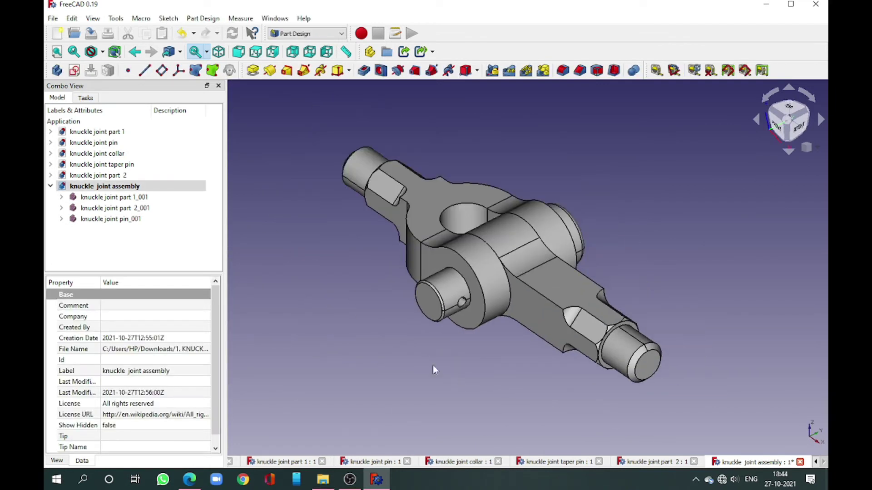
- Switch back to A2plus and import the knuckle joint collar part
{"action": "left_click", "coordinate": [291, 40]}
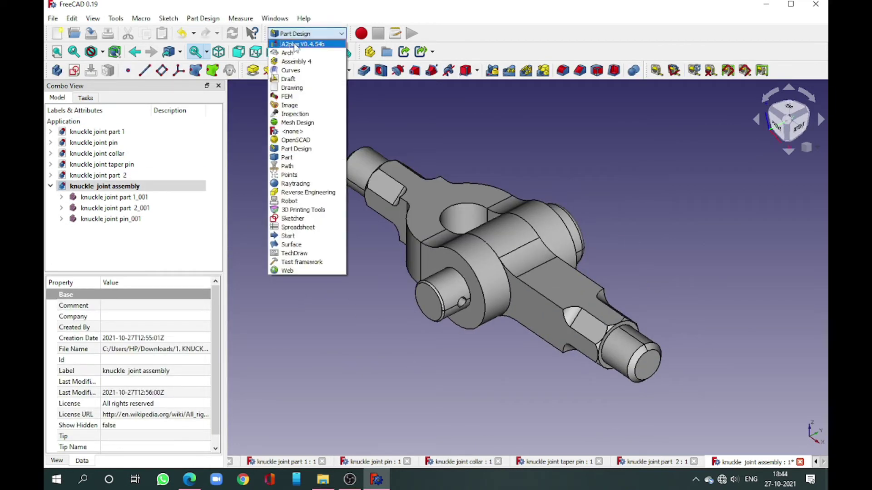
{"action": "left_click", "coordinate": [292, 44]}
{"action": "left_click", "coordinate": [57, 71]}
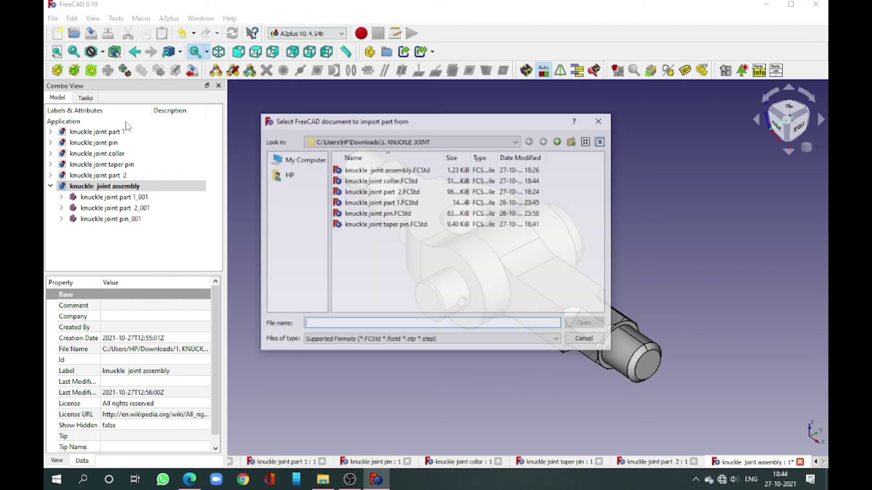
{"action": "left_click", "coordinate": [380, 181]}
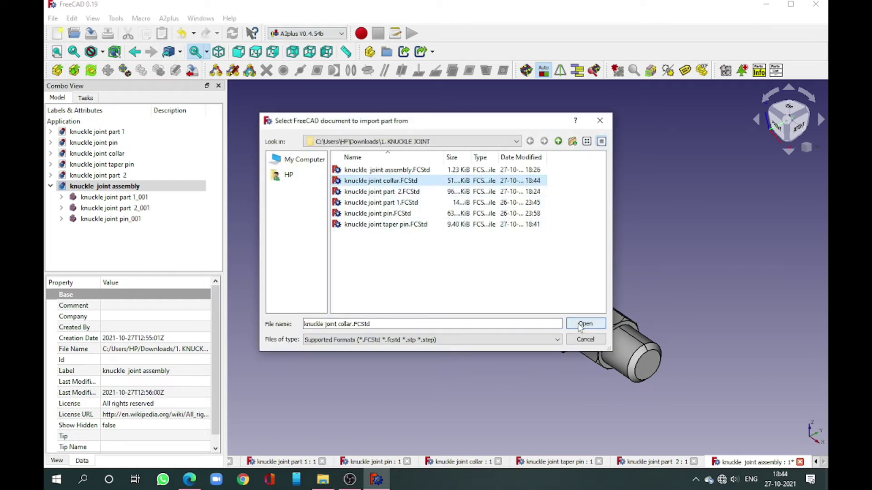
{"action": "left_click", "coordinate": [585, 323]}
{"action": "scroll", "coordinate": [392, 327], "scroll_direction": "up", "scroll_amount": 3}
{"action": "scroll", "coordinate": [393, 327], "scroll_direction": "up", "scroll_amount": 2}
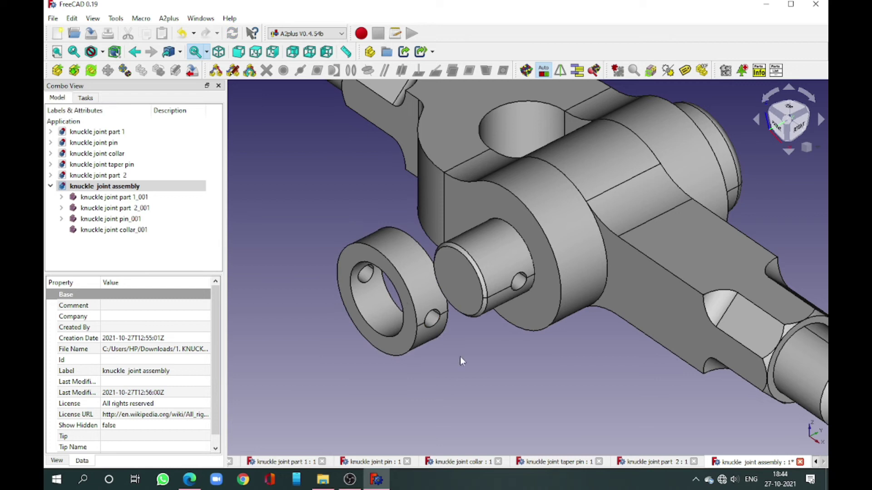
- Align the collar's cross hole with the pin's cross hole using an axial constraint
{"action": "left_click", "coordinate": [432, 320]}
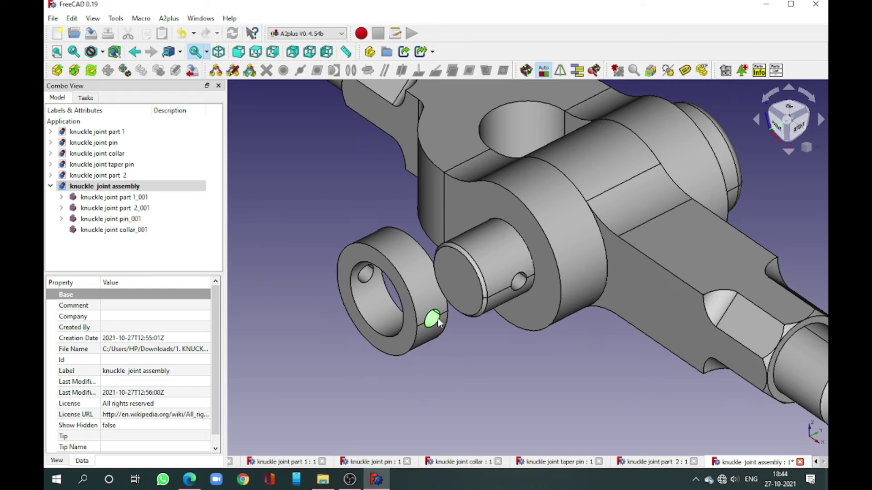
{"action": "left_click", "coordinate": [522, 283]}
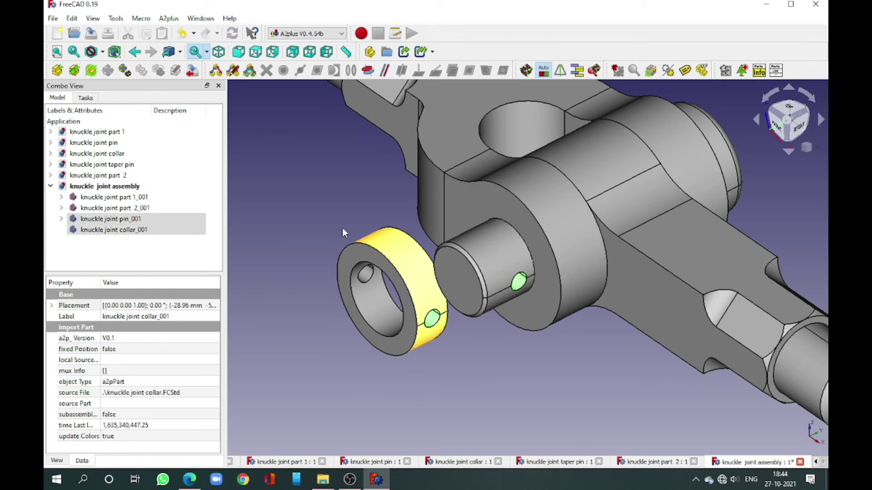
{"action": "scroll", "coordinate": [331, 246], "scroll_direction": "down", "scroll_amount": 2}
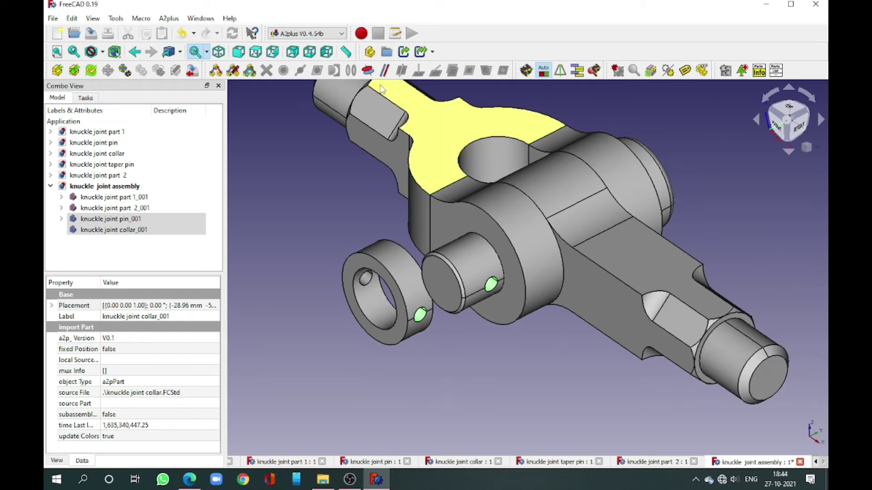
{"action": "left_click", "coordinate": [367, 71]}
{"action": "left_click", "coordinate": [404, 202]}
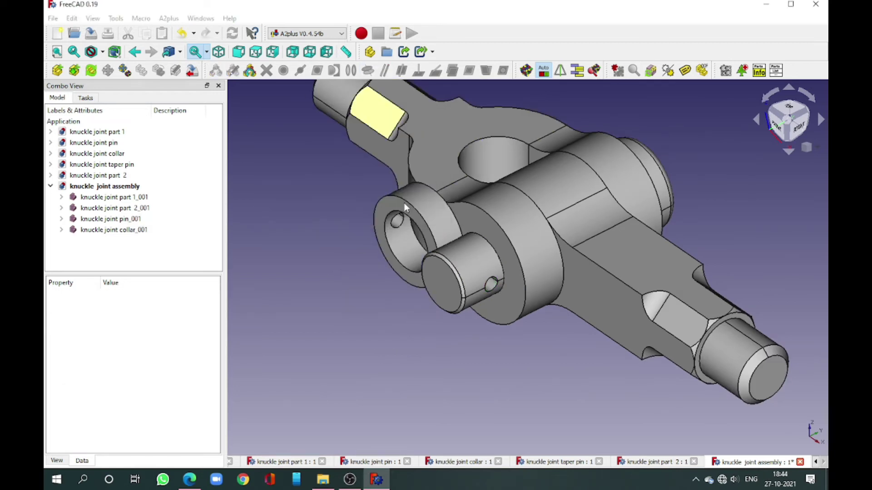
{"action": "middle_click_drag", "start_coordinate": [569, 181], "coordinate": [499, 195]}
{"action": "scroll", "coordinate": [483, 194], "scroll_direction": "up", "scroll_amount": 5}
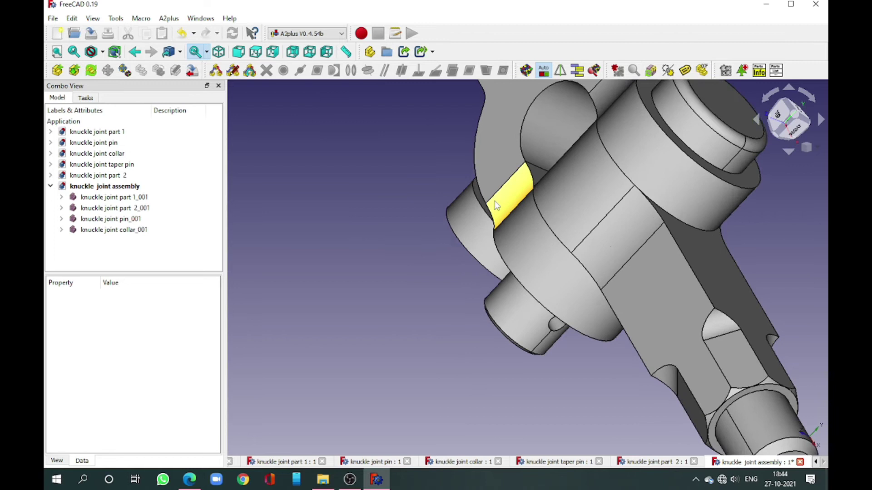
- Make the collar face flush with the eye face using a plane-coincident constraint
{"action": "left_click", "coordinate": [475, 199]}
{"action": "middle_click_drag", "start_coordinate": [356, 247], "coordinate": [486, 186]}
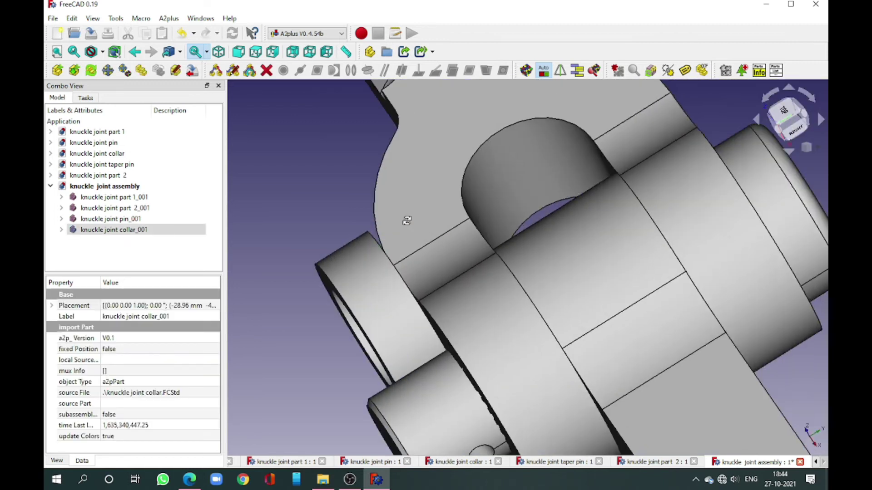
{"action": "scroll", "coordinate": [486, 187], "scroll_direction": "up", "scroll_amount": 2}
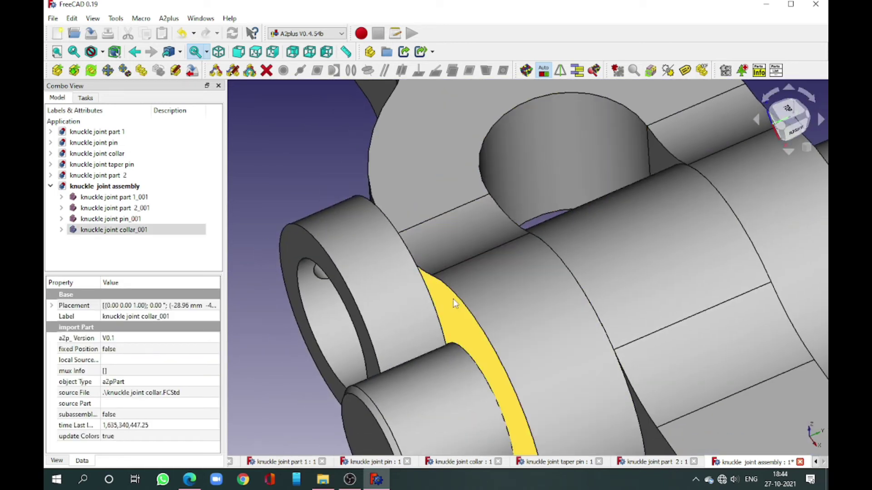
{"action": "left_click", "coordinate": [453, 299]}
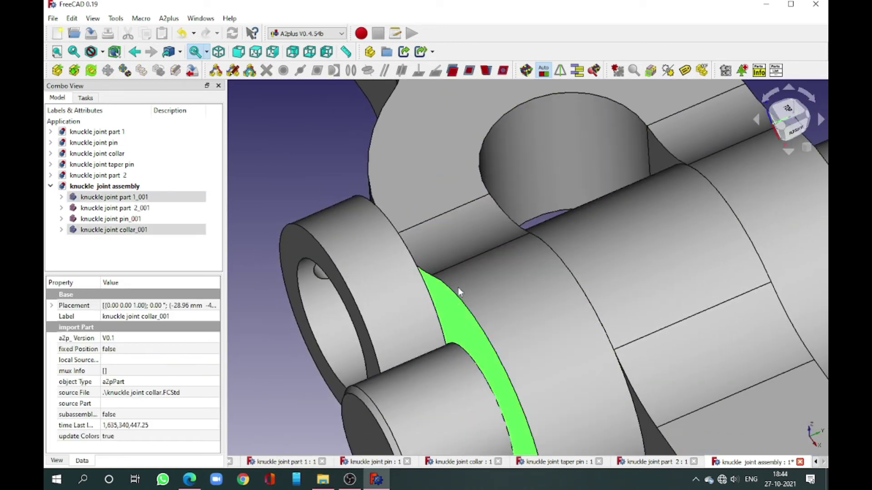
{"action": "left_click", "coordinate": [470, 70]}
{"action": "left_click", "coordinate": [415, 200]}
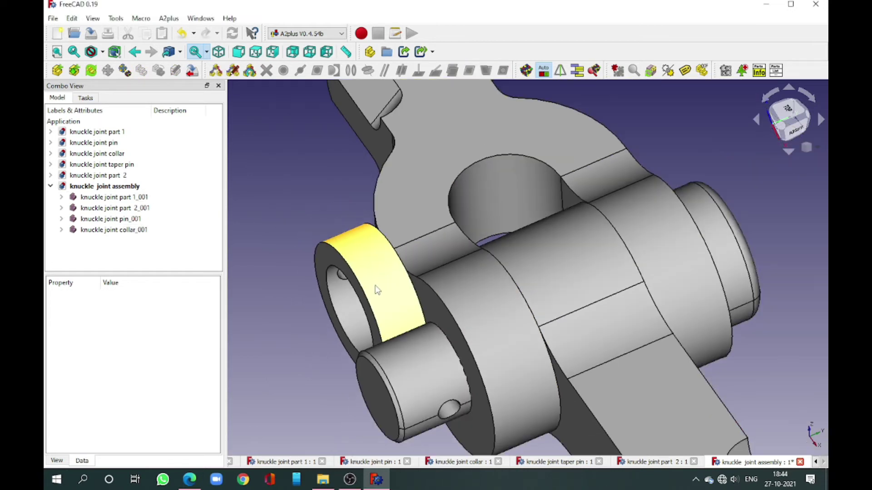
- Put the pin's outer surface on the collar bore's axis with an axis-coincident constraint
{"action": "left_click", "coordinate": [348, 311]}
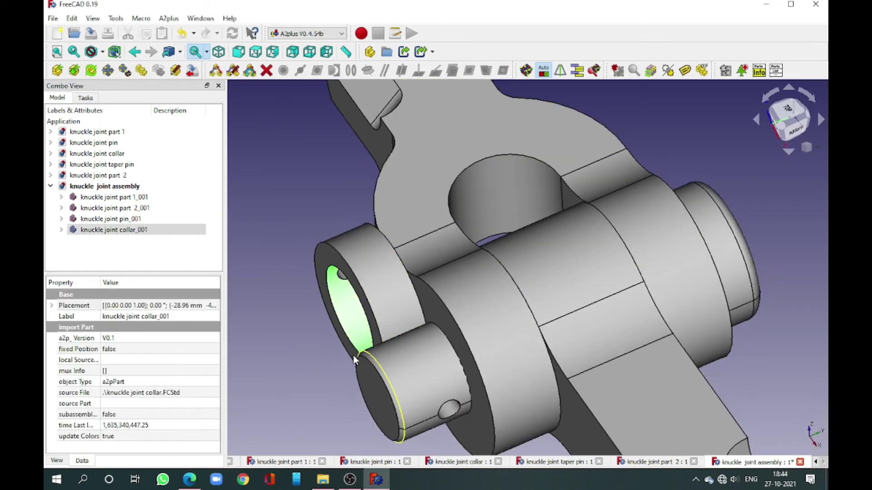
{"action": "left_click", "coordinate": [406, 374], "text": "ctrl"}
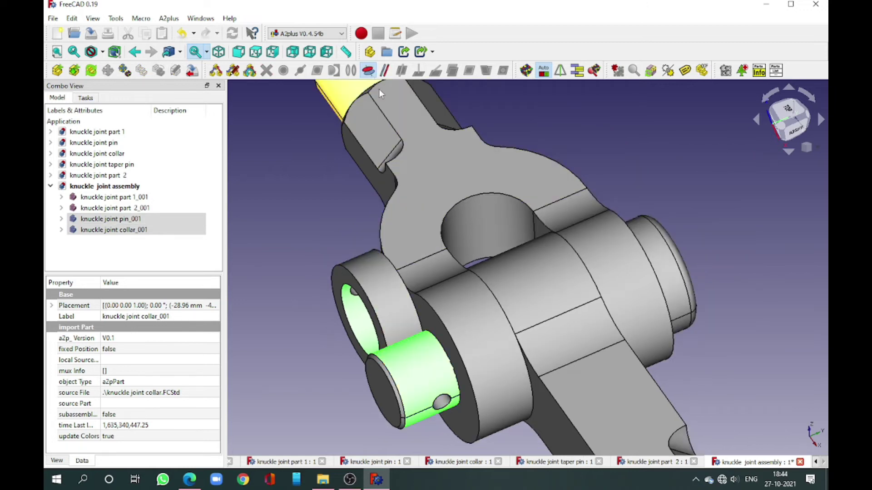
{"action": "left_click", "coordinate": [368, 71]}
{"action": "left_click", "coordinate": [419, 201]}
{"action": "mouse_move", "coordinate": [415, 204]}
{"action": "middle_mouse_down"}
{"action": "mouse_move", "coordinate": [411, 230]}
{"action": "mouse_move", "coordinate": [568, 301]}
{"action": "mouse_move", "coordinate": [526, 246]}
{"action": "middle_mouse_up"}
{"action": "scroll", "coordinate": [527, 245], "scroll_direction": "up", "scroll_amount": 3}
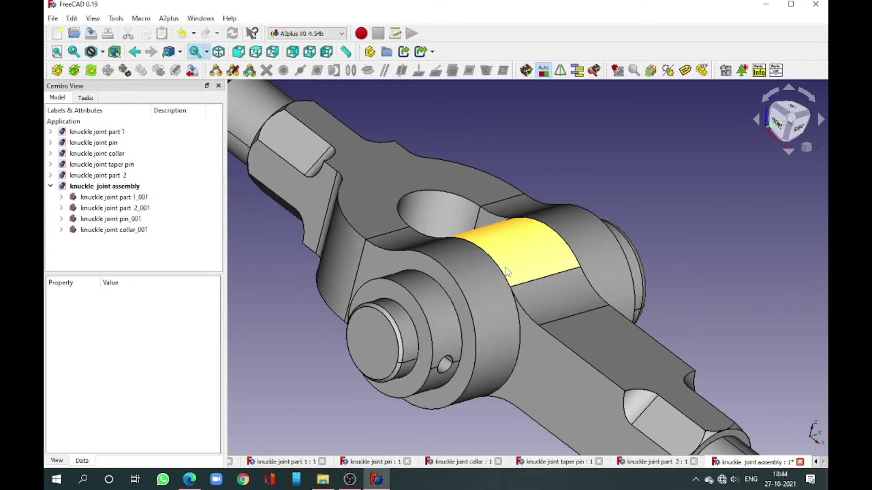
{"action": "scroll", "coordinate": [428, 286], "scroll_direction": "down", "scroll_amount": 3}
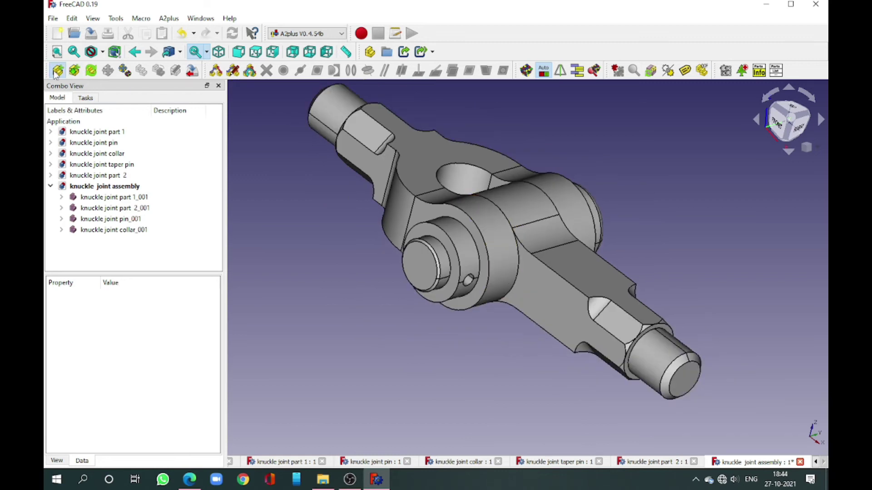
- Import knuckle joint taper pin.FCStd into the assembly with A2plus Add Part
{"action": "left_click", "coordinate": [57, 70]}
{"action": "left_click", "coordinate": [357, 225]}
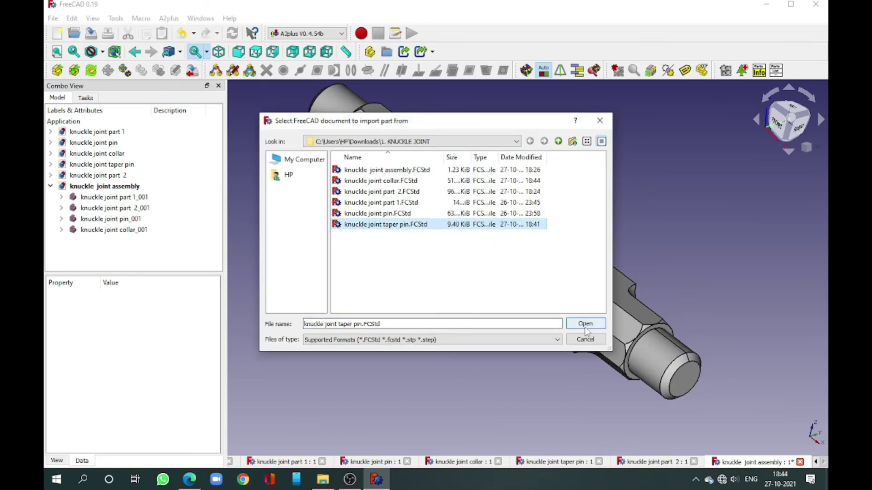
{"action": "left_click", "coordinate": [585, 323]}
{"action": "scroll", "coordinate": [376, 305], "scroll_direction": "up", "scroll_amount": 2}
- Constrain the taper pin axis coincident with the collar's cross hole and accept
{"action": "left_click", "coordinate": [389, 293]}
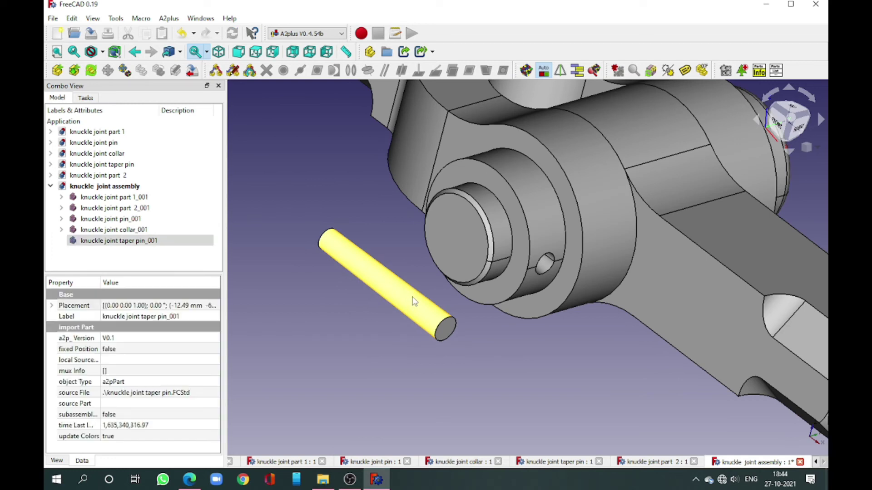
{"action": "left_click", "coordinate": [542, 268], "text": "ctrl"}
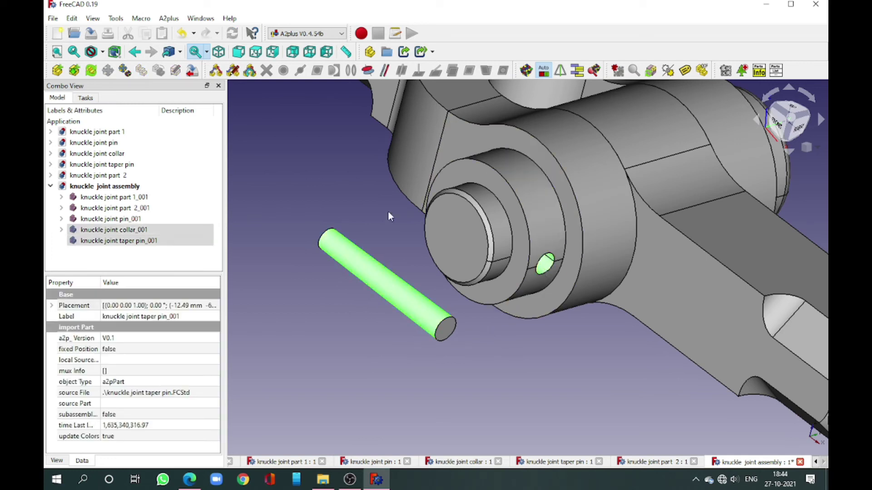
{"action": "left_click", "coordinate": [367, 71]}
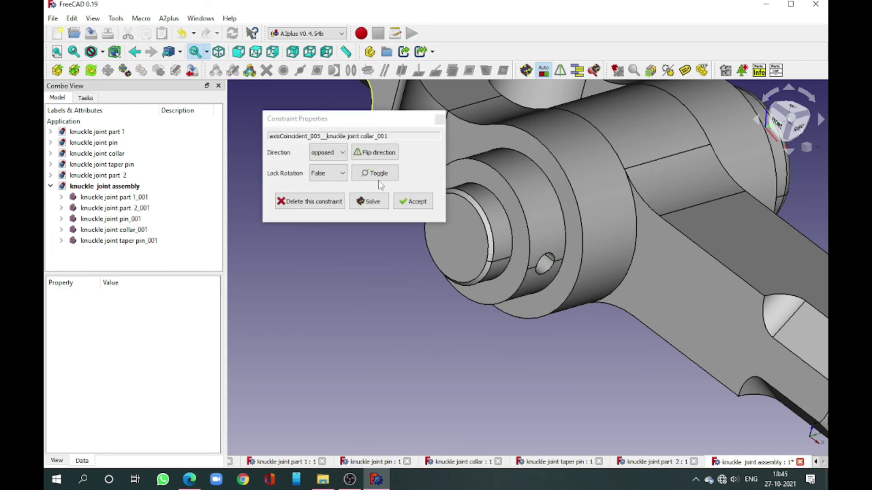
{"action": "left_click", "coordinate": [413, 201]}
{"action": "scroll", "coordinate": [460, 315], "scroll_direction": "down", "scroll_amount": 2}
{"action": "scroll", "coordinate": [461, 315], "scroll_direction": "up", "scroll_amount": 2}
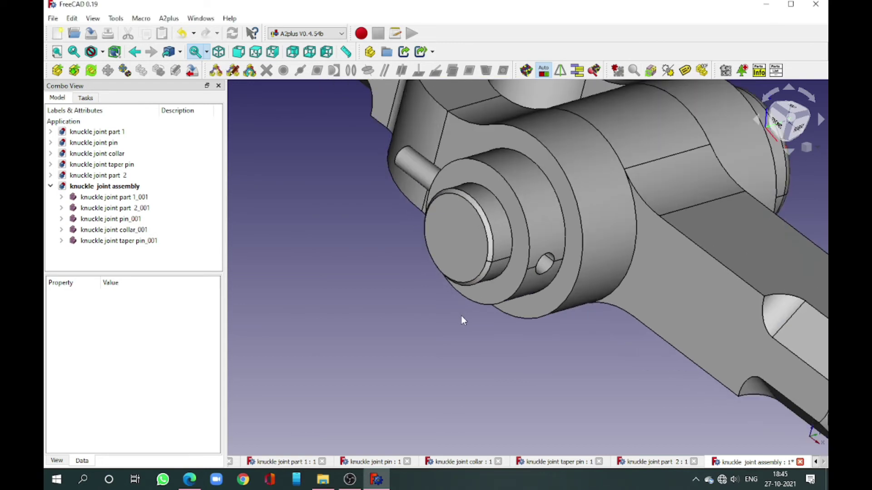
{"action": "scroll", "coordinate": [462, 315], "scroll_direction": "down", "scroll_amount": 2}
{"action": "left_click", "coordinate": [127, 241]}
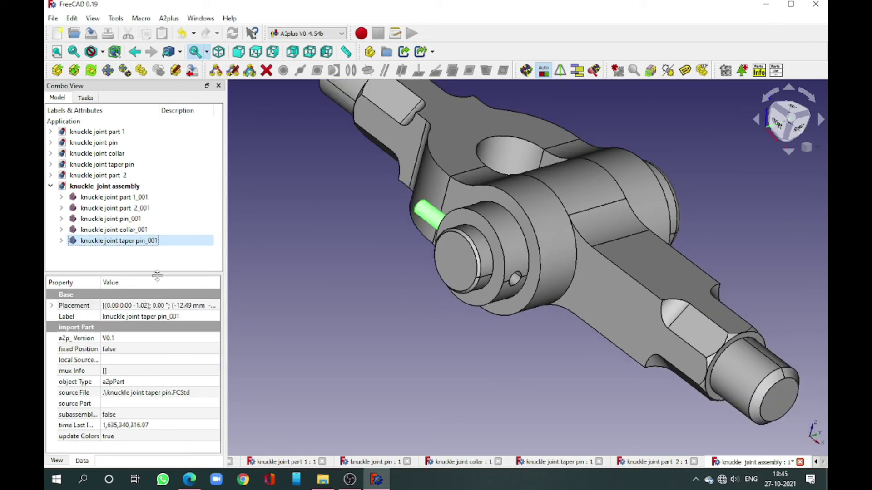
- Set the taper pin's placement translation to X 0 mm and Y -40 mm
{"action": "left_click", "coordinate": [215, 306]}
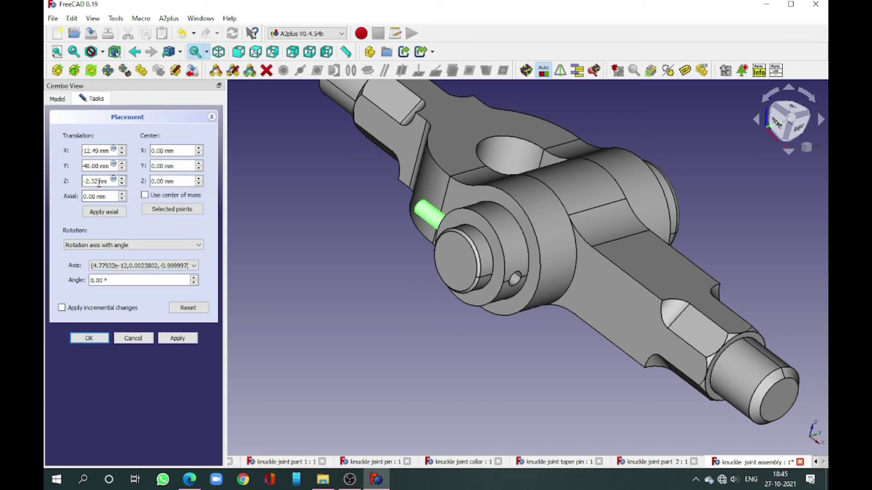
{"action": "scroll", "coordinate": [91, 168], "scroll_direction": "down", "scroll_amount": 5}
{"action": "type", "text": "-8.49"}
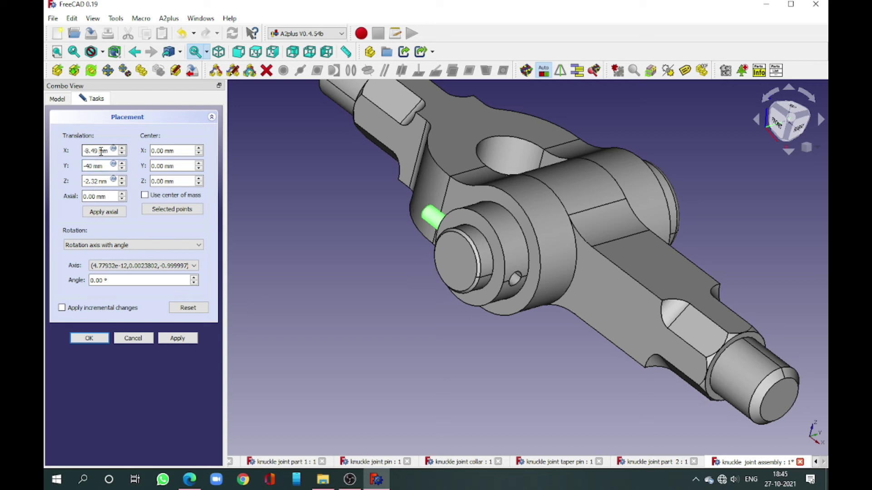
{"action": "type", "text": "0"}
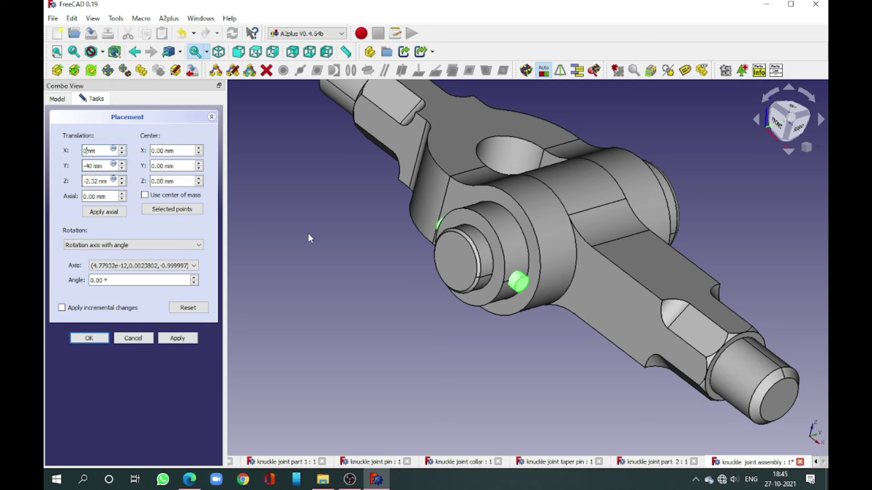
{"action": "scroll", "coordinate": [482, 320], "scroll_direction": "up", "scroll_amount": 2}
{"action": "scroll", "coordinate": [568, 315], "scroll_direction": "up", "scroll_amount": 1}
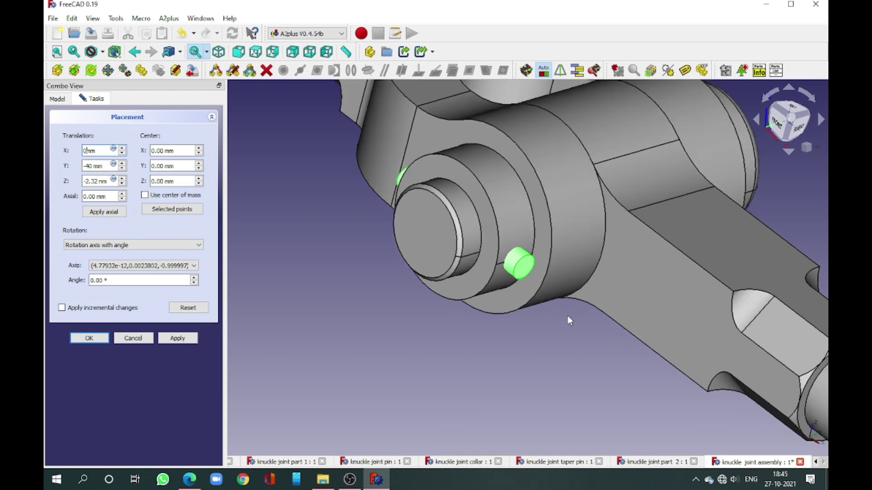
{"action": "left_click", "coordinate": [89, 338]}
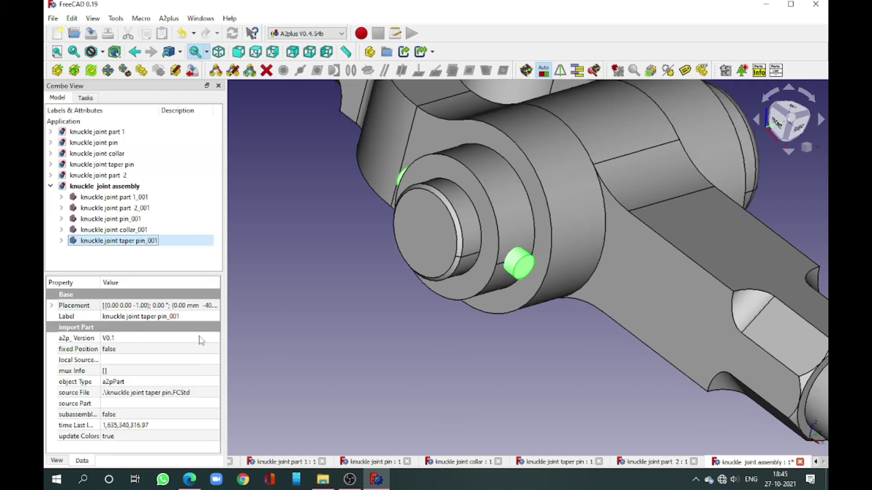
{"action": "left_click", "coordinate": [462, 337]}
{"action": "scroll", "coordinate": [462, 337], "scroll_direction": "up", "scroll_amount": 2}
{"action": "scroll", "coordinate": [462, 337], "scroll_direction": "up", "scroll_amount": 1}
{"action": "scroll", "coordinate": [463, 337], "scroll_direction": "down", "scroll_amount": 2}
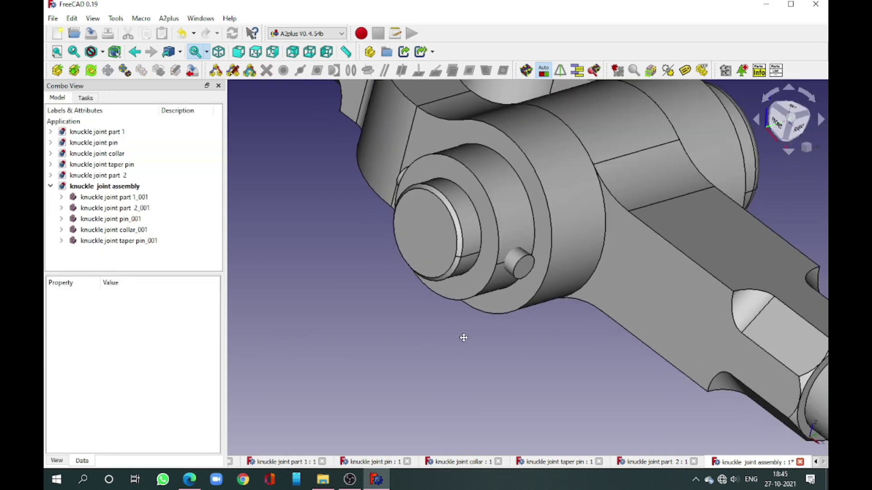
{"action": "mouse_move", "coordinate": [265, 323]}
{"action": "middle_mouse_down"}
{"action": "mouse_move", "coordinate": [433, 321]}
{"action": "mouse_move", "coordinate": [321, 301]}
{"action": "mouse_move", "coordinate": [414, 298]}
{"action": "middle_mouse_up"}
{"action": "scroll", "coordinate": [414, 298], "scroll_direction": "up", "scroll_amount": 2}
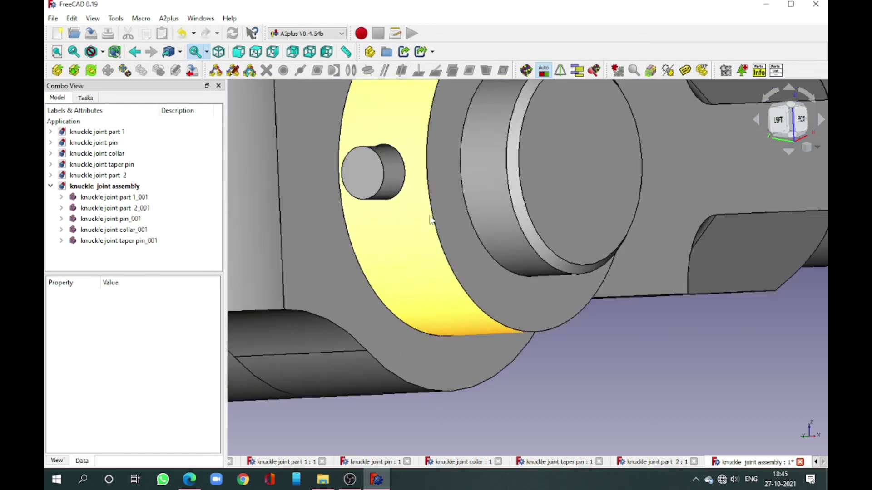
{"action": "scroll", "coordinate": [552, 363], "scroll_direction": "down", "scroll_amount": 2}
{"action": "mouse_move", "coordinate": [552, 363]}
{"action": "middle_mouse_down"}
{"action": "mouse_move", "coordinate": [491, 354]}
{"action": "mouse_move", "coordinate": [333, 376]}
{"action": "mouse_move", "coordinate": [341, 370]}
{"action": "middle_mouse_up"}
{"action": "scroll", "coordinate": [470, 357], "scroll_direction": "down", "scroll_amount": 3}
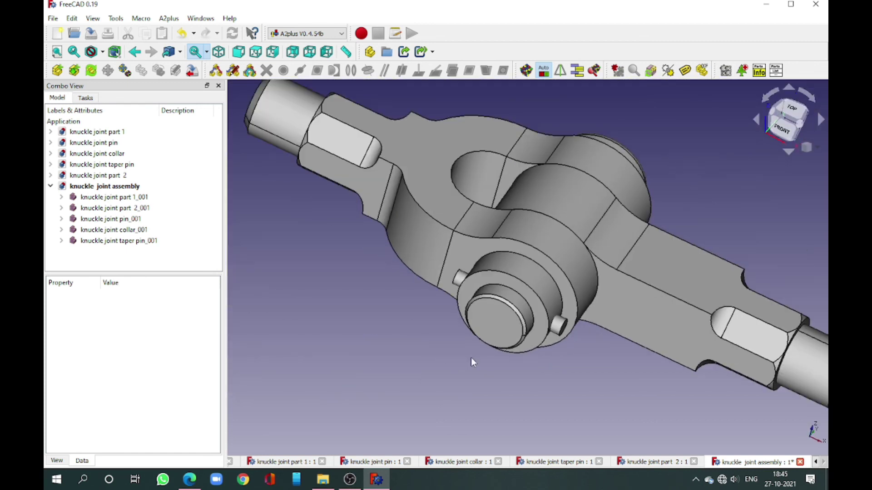
{"action": "scroll", "coordinate": [470, 358], "scroll_direction": "down", "scroll_amount": 1}
{"action": "scroll", "coordinate": [430, 335], "scroll_direction": "down", "scroll_amount": 1}
{"action": "scroll", "coordinate": [429, 335], "scroll_direction": "up", "scroll_amount": 1}
{"action": "scroll", "coordinate": [430, 336], "scroll_direction": "down", "scroll_amount": 2}
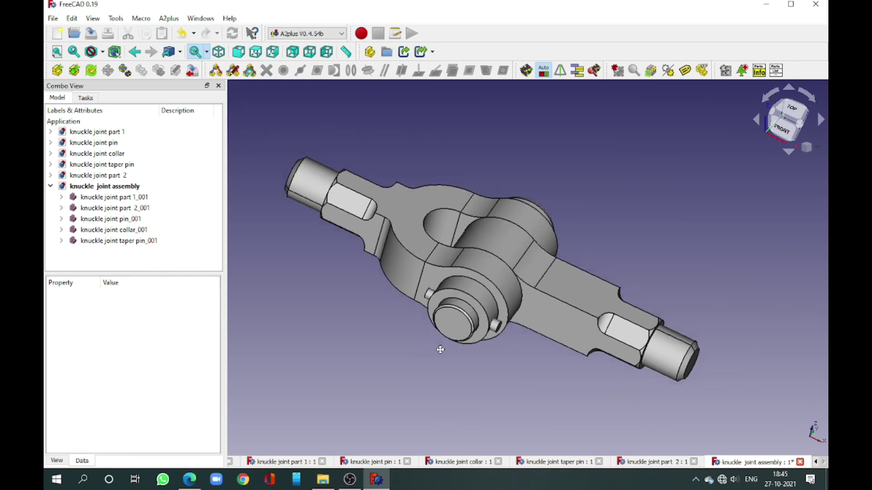
{"action": "scroll", "coordinate": [429, 343], "scroll_direction": "up", "scroll_amount": 2}
{"action": "mouse_move", "coordinate": [428, 342]}
{"action": "middle_mouse_down"}
{"action": "mouse_move", "coordinate": [414, 341]}
{"action": "mouse_move", "coordinate": [436, 341]}
{"action": "middle_mouse_up"}
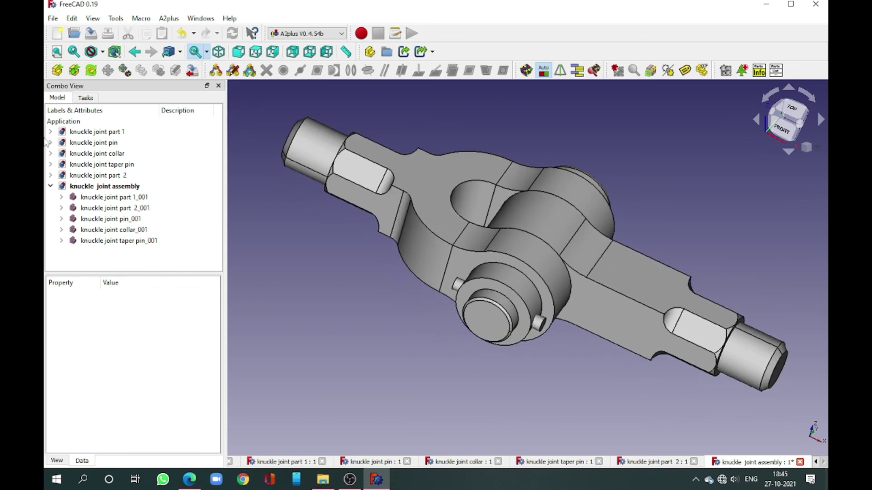
{"action": "left_click", "coordinate": [49, 18]}
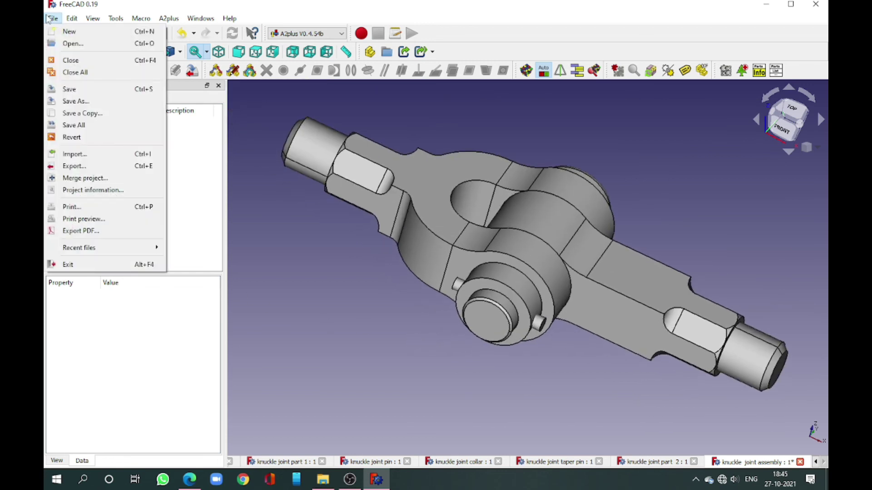
- Save the five-part knuckle joint assembly and orbit the view to review it
{"action": "left_click", "coordinate": [71, 89]}
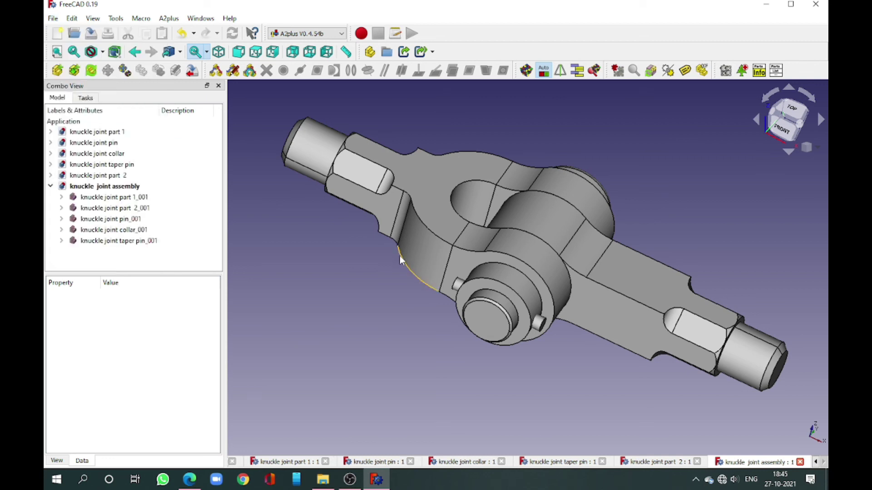
{"action": "mouse_move", "coordinate": [405, 268]}
{"action": "middle_mouse_down"}
{"action": "mouse_move", "coordinate": [449, 242]}
{"action": "mouse_move", "coordinate": [352, 227]}
{"action": "mouse_move", "coordinate": [472, 243]}
{"action": "mouse_move", "coordinate": [495, 181]}
{"action": "mouse_move", "coordinate": [328, 181]}
{"action": "mouse_move", "coordinate": [499, 257]}
{"action": "mouse_move", "coordinate": [358, 238]}
{"action": "mouse_move", "coordinate": [399, 302]}
{"action": "mouse_move", "coordinate": [483, 297]}
{"action": "mouse_move", "coordinate": [535, 338]}
{"action": "middle_mouse_up"}
{"action": "scroll", "coordinate": [536, 337], "scroll_direction": "up", "scroll_amount": 2}
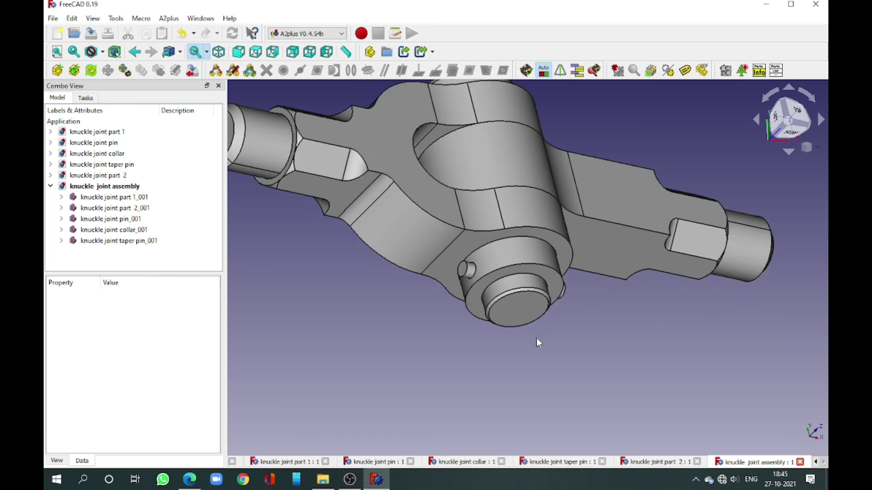